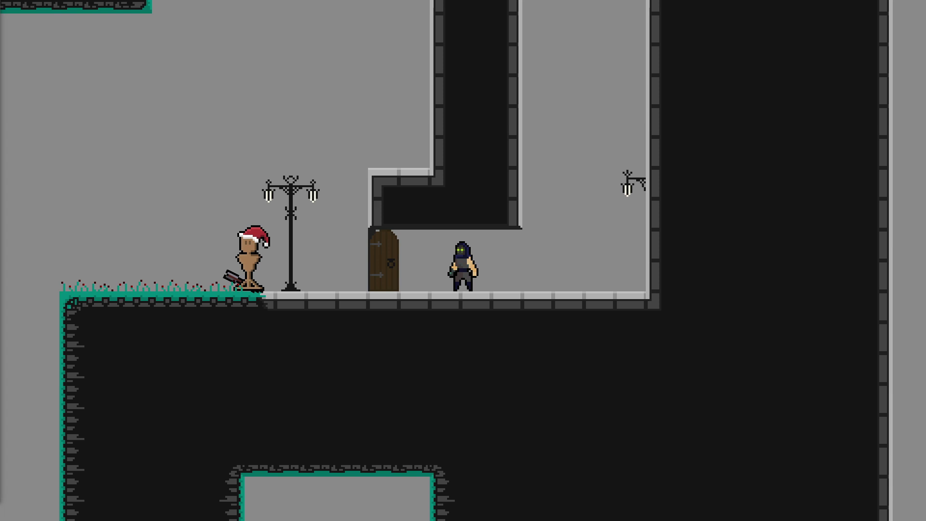
- Run right and wall-jump up the shaft onto the right pillar's top
{"action": "key", "text": "Left"}
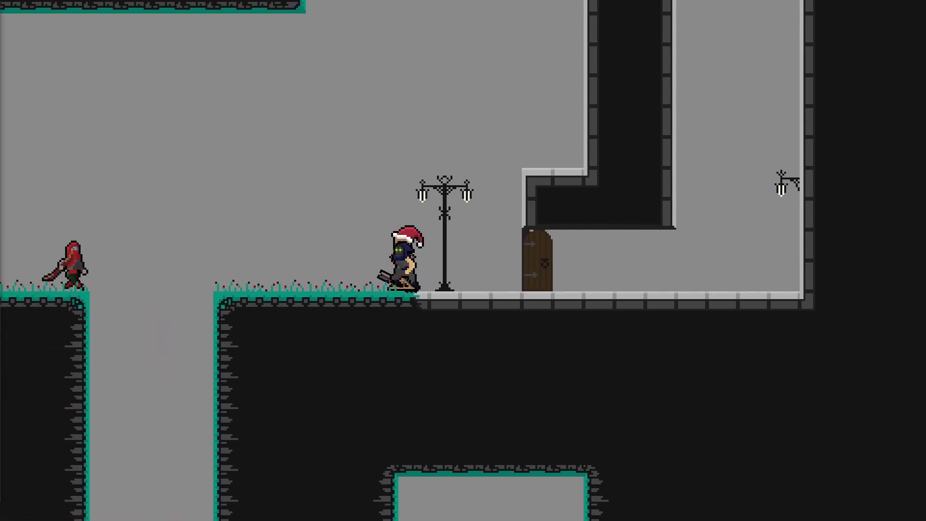
{"action": "key", "text": "Right"}
{"action": "key", "text": "space"}
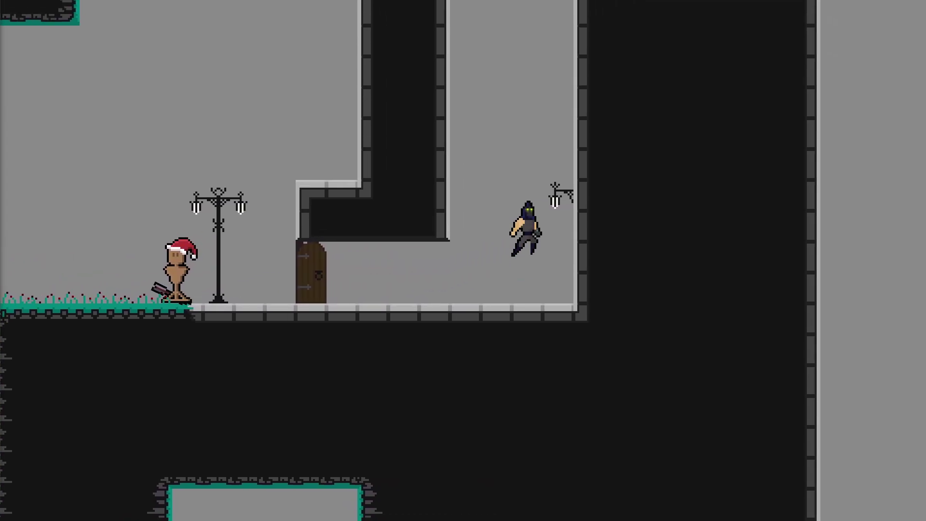
{"action": "key", "text": "space"}
{"action": "key", "text": "space"}
{"action": "key", "text": "space"}
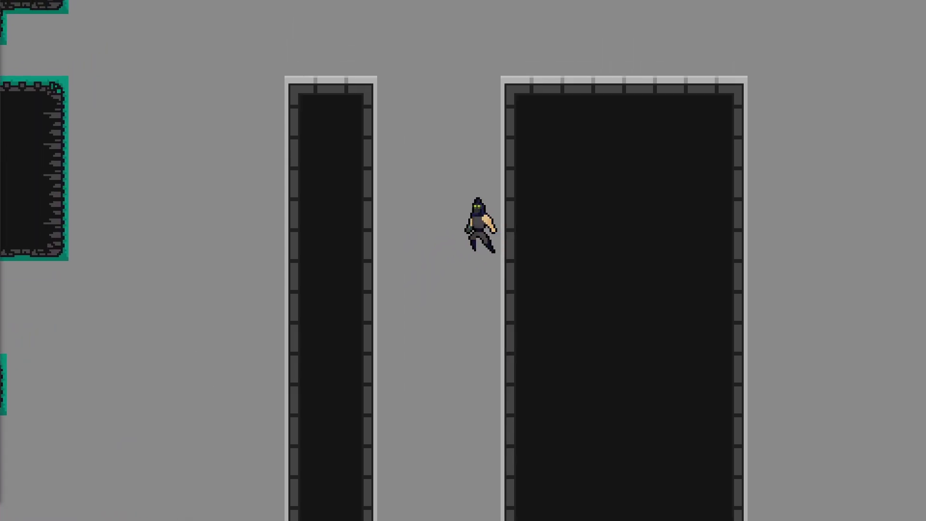
{"action": "key", "text": "space"}
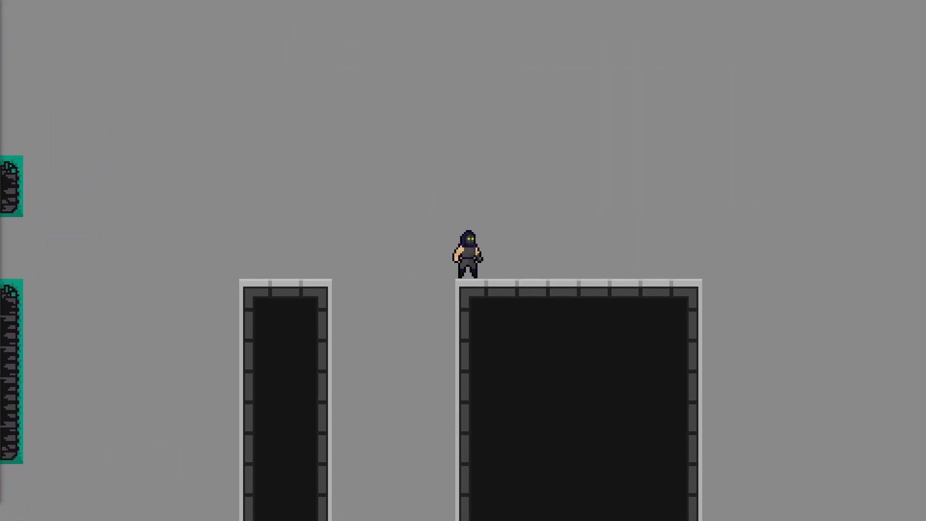
{"action": "key", "text": "space"}
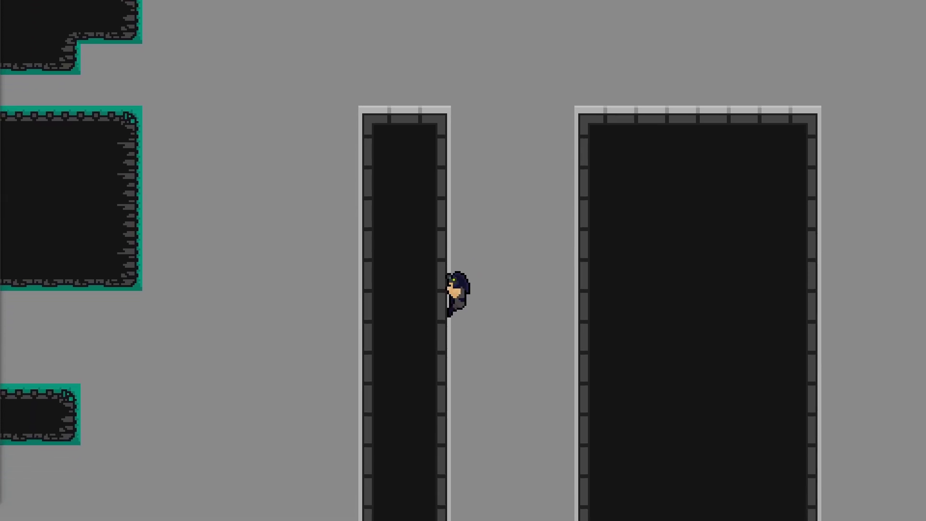
{"action": "key", "text": "space"}
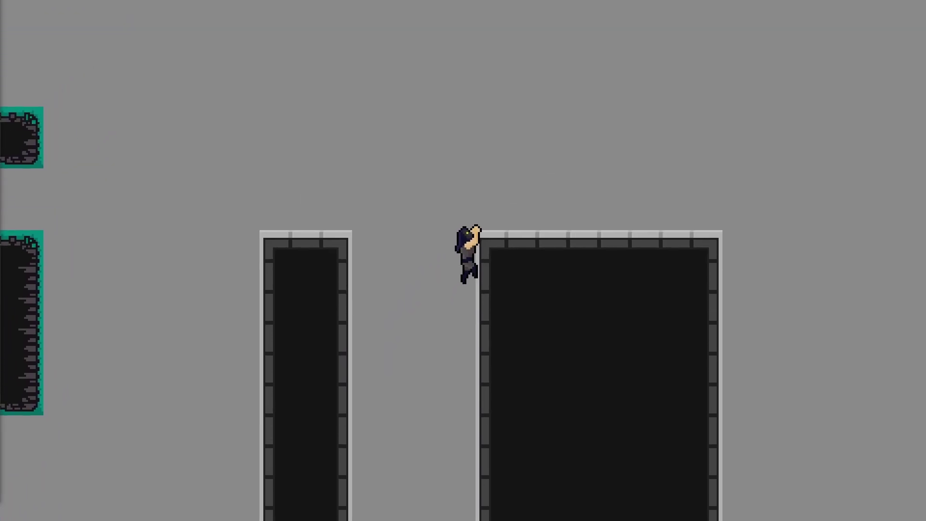
- Dash up to the teal platform, then drop down and run along the lower platform
{"action": "key", "text": "space"}
{"action": "key", "text": "Left"}
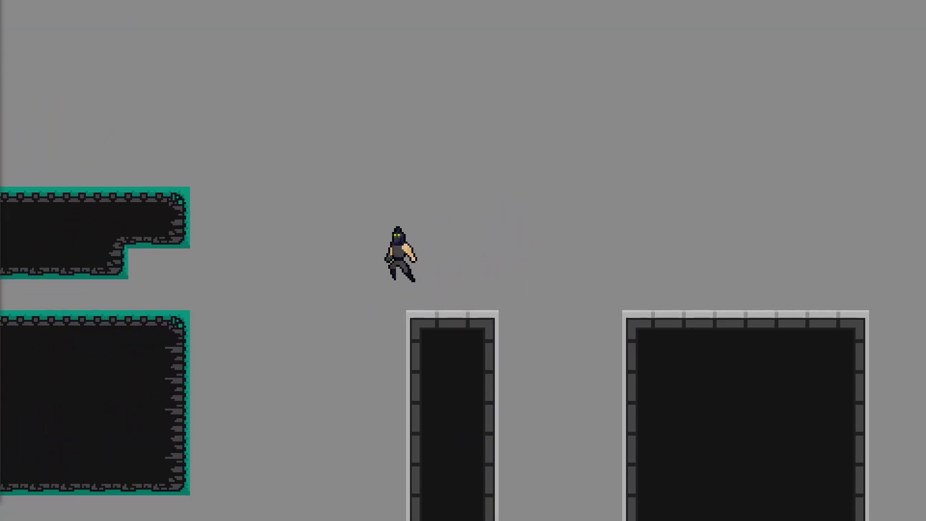
{"action": "key", "text": "space"}
{"action": "key", "text": "Left"}
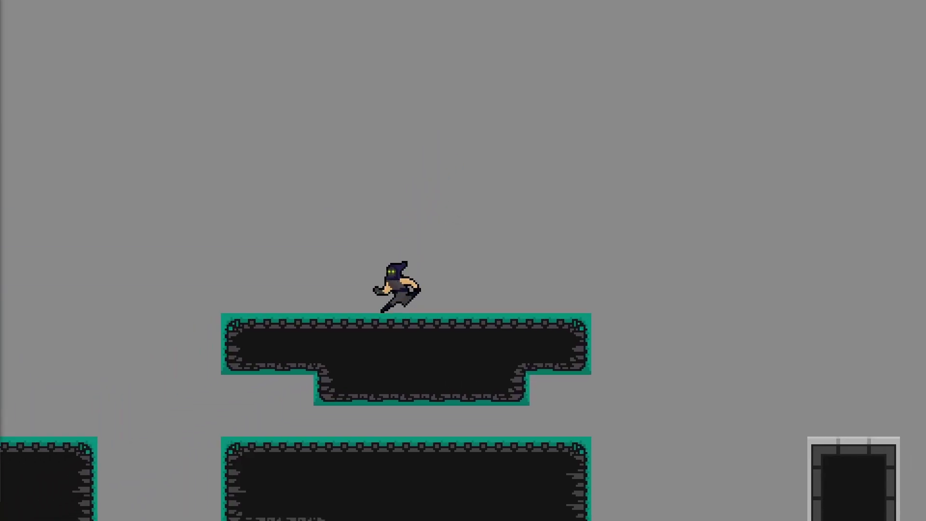
{"action": "key", "text": "Right"}
{"action": "key", "text": "space"}
{"action": "key", "text": "Right"}
{"action": "key", "text": "Left"}
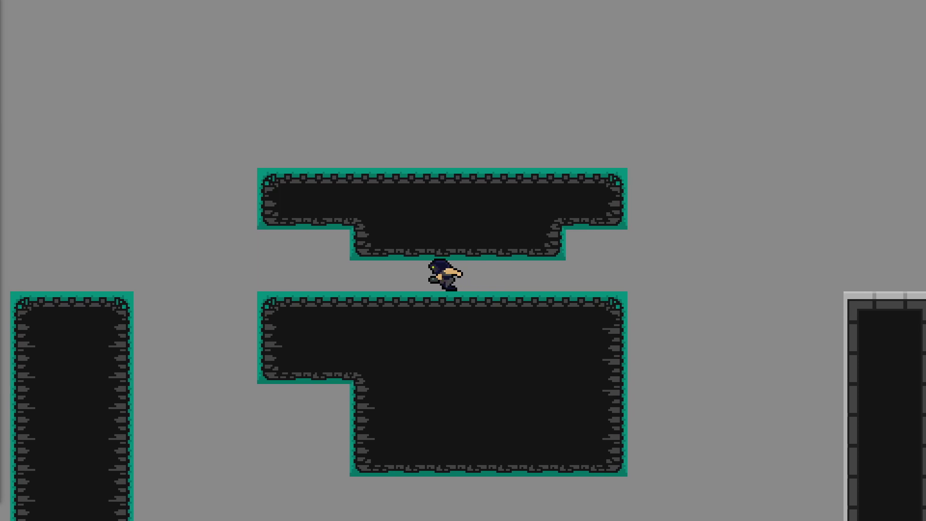
{"action": "key", "text": "Right"}
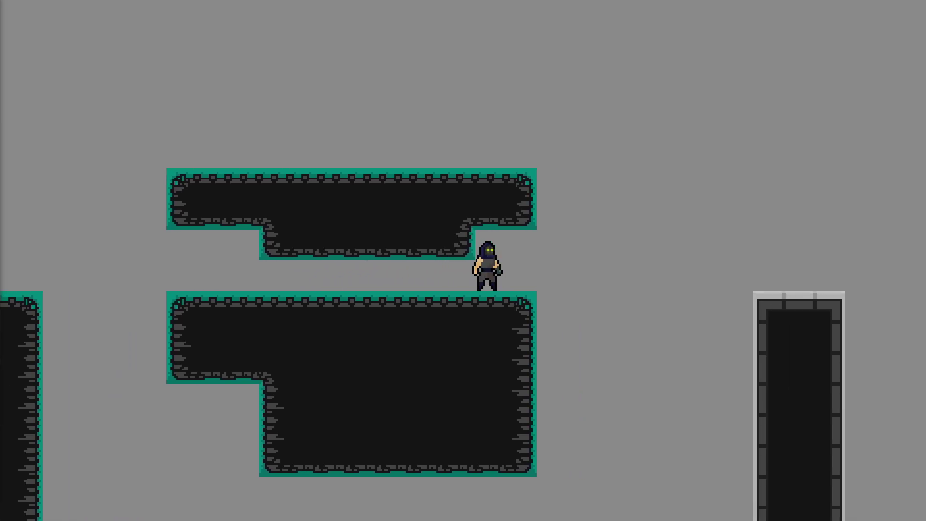
- Jump off the lower platform, slide down to the mannequin and attack it
{"action": "key", "text": "space"}
{"action": "key", "text": "Left"}
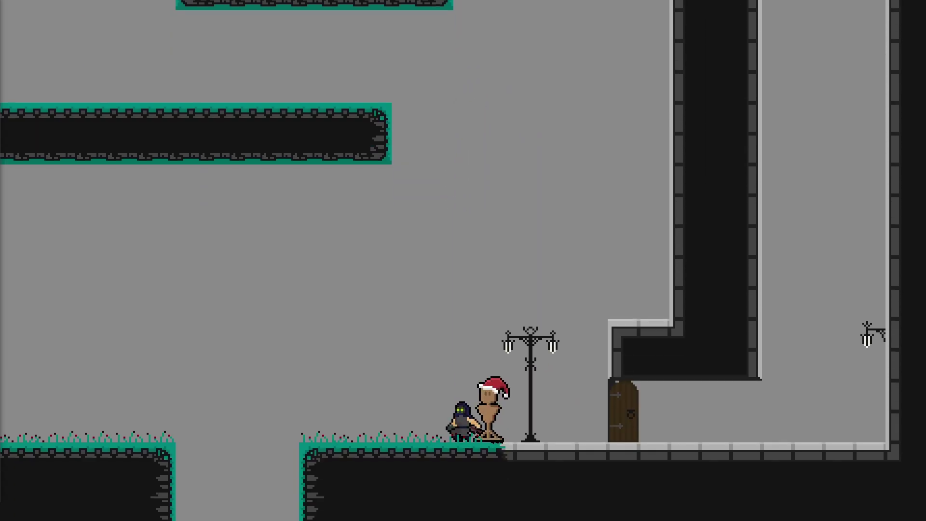
{"action": "key", "text": "Left"}
{"action": "key", "text": "Right"}
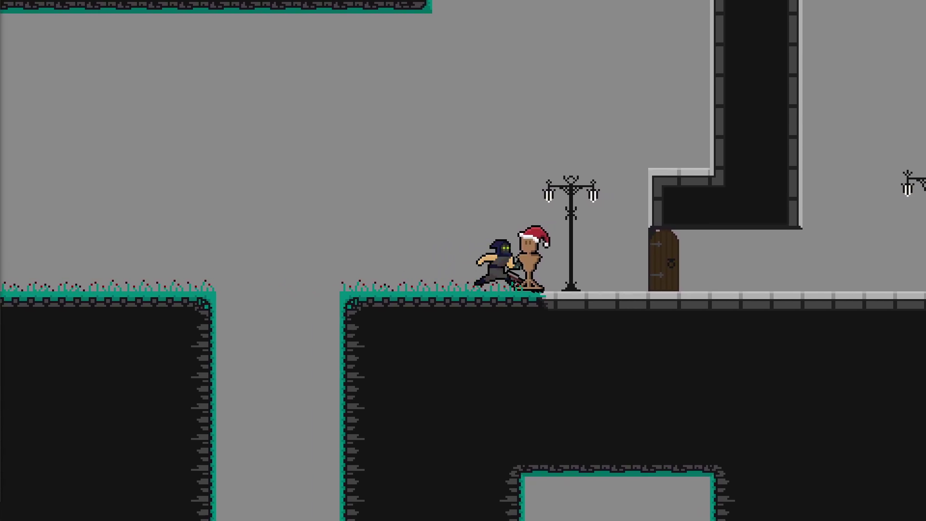
- Jump across the gap onto the left platform, then quit the game with Alt+F4
{"action": "key", "text": "Left"}
{"action": "key", "text": "Left"}
{"action": "key", "text": "space"}
{"action": "key", "text": "space"}
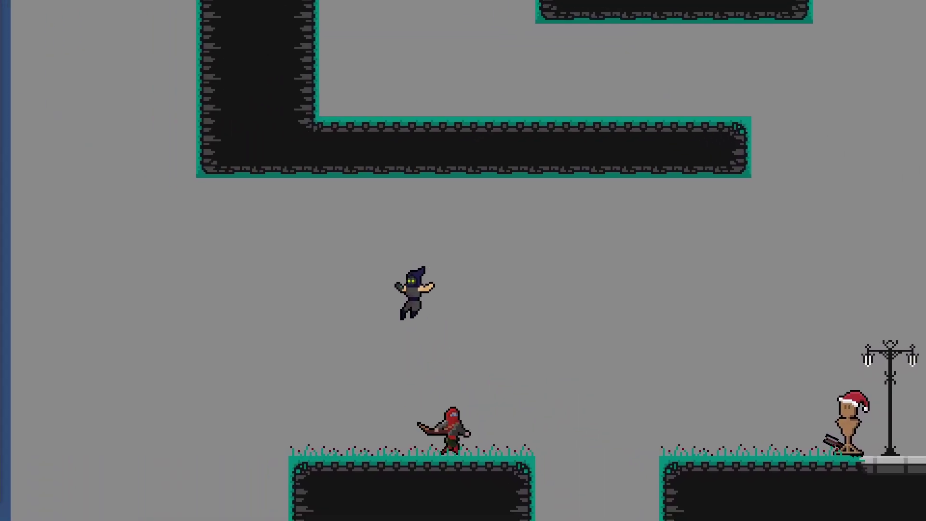
{"action": "key", "text": "Right"}
{"action": "key", "text": "space"}
{"action": "key", "text": "Left"}
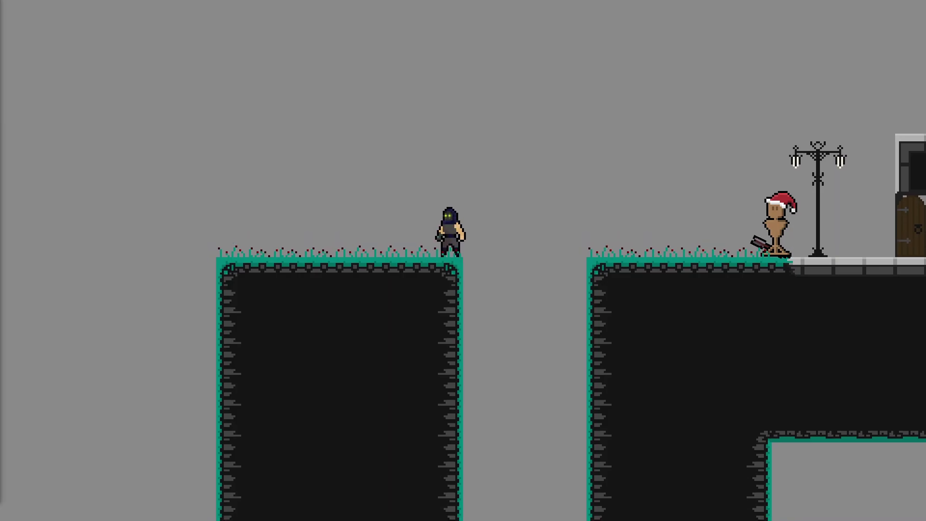
{"action": "key", "text": "alt+F4"}
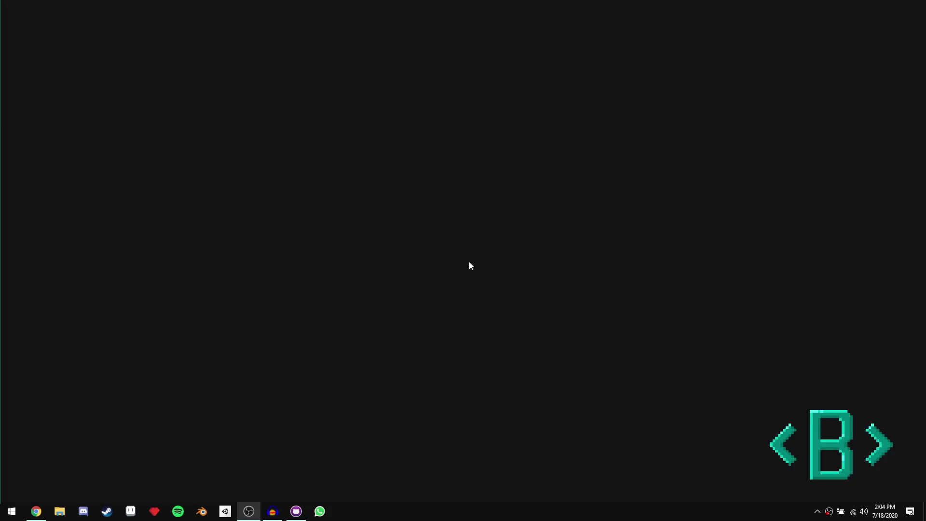
- Restore GitHub Desktop showing no local changes, then launch Unity Hub from the taskbar
{"action": "left_click", "coordinate": [296, 511]}
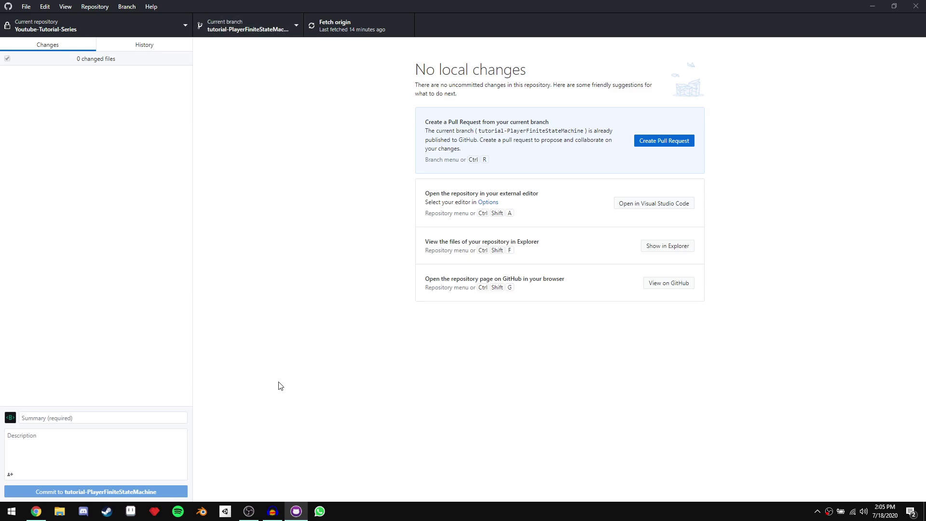
{"action": "left_click", "coordinate": [222, 517]}
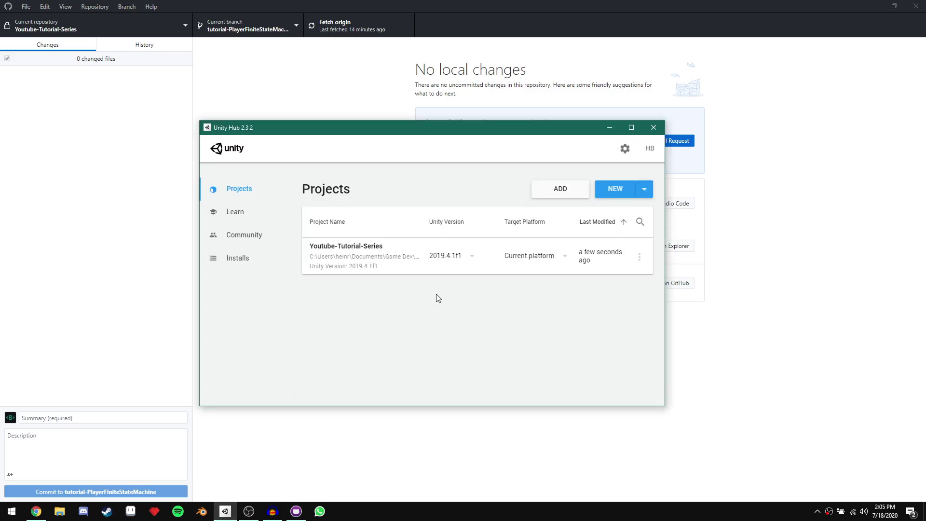
- Open Youtube-Tutorial-Series and accept launching it in editor 2019.4.1f1 instead of 2019.2.15f1
{"action": "left_click", "coordinate": [565, 269]}
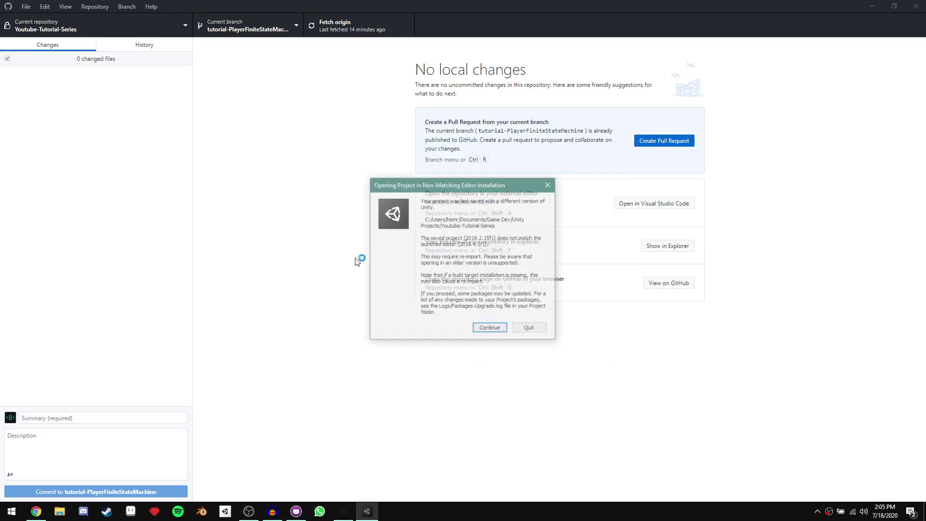
{"action": "left_click", "coordinate": [488, 329]}
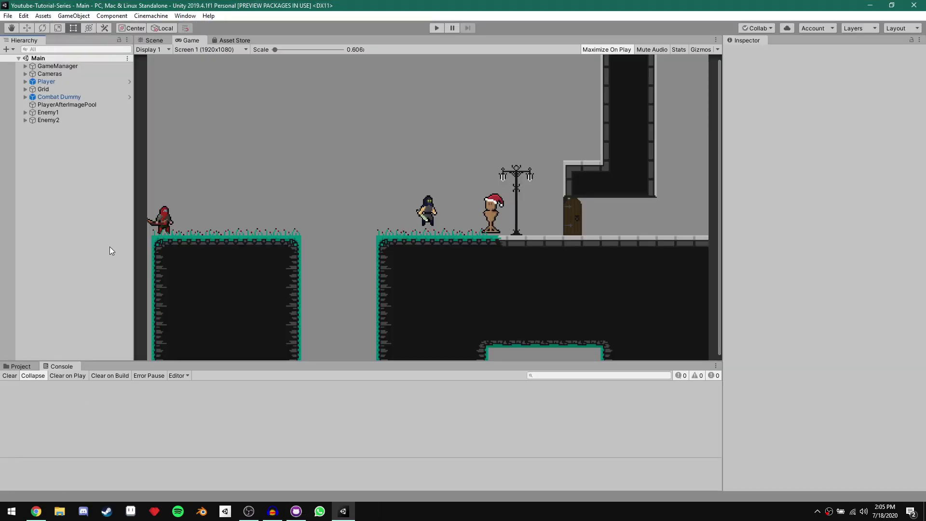
- Open the Package Manager and search the package list for 'input'
{"action": "left_click", "coordinate": [185, 16]}
{"action": "left_click", "coordinate": [207, 78]}
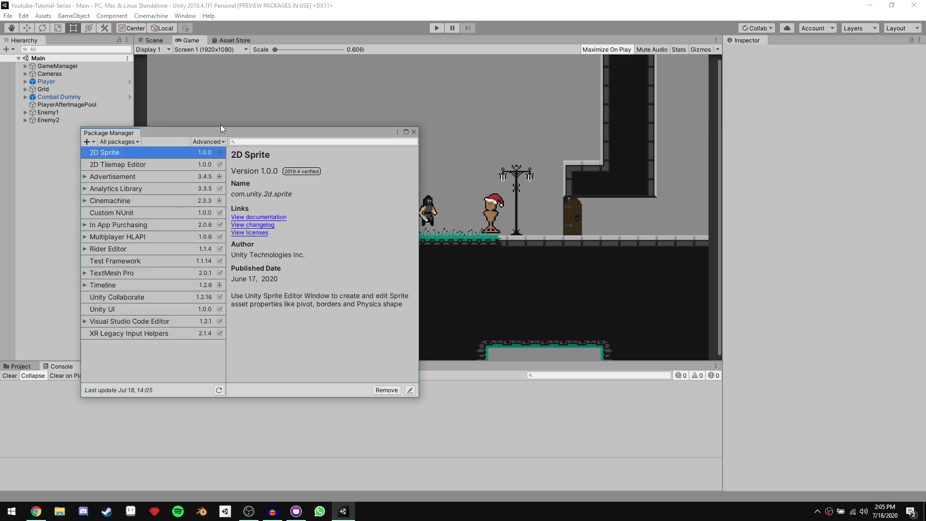
{"action": "left_click_drag", "start_coordinate": [173, 134], "coordinate": [291, 94]}
{"action": "left_click", "coordinate": [382, 102]}
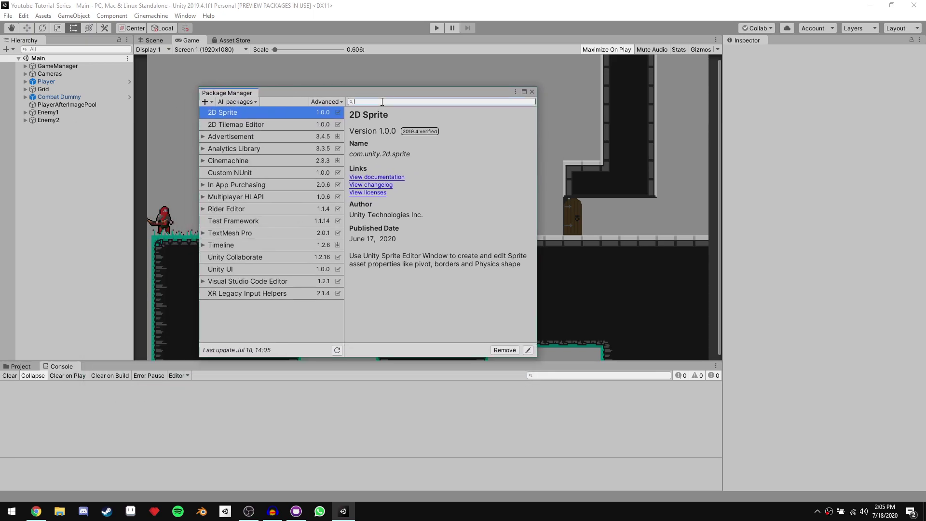
{"action": "type", "text": "input"}
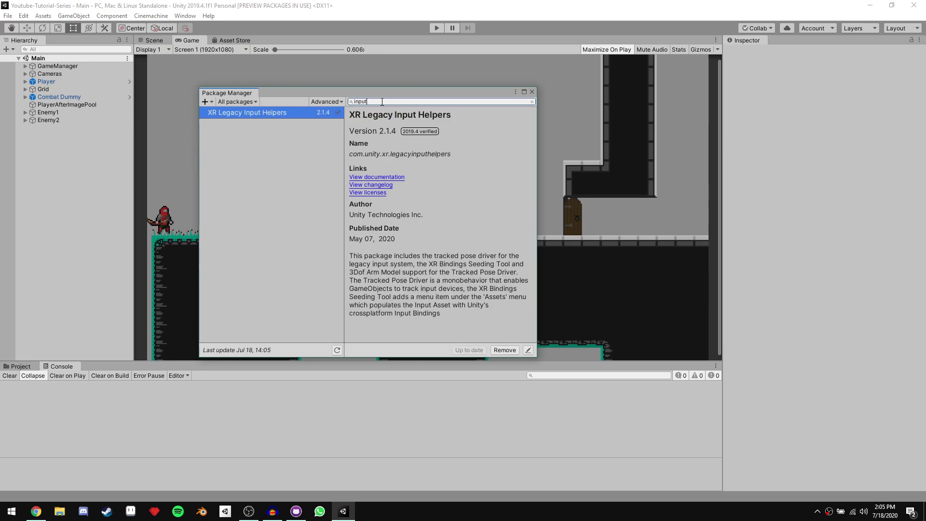
- Install Input System 1.0.0, enable the new backends, then close the Package Manager and clear the console
{"action": "left_click", "coordinate": [226, 112]}
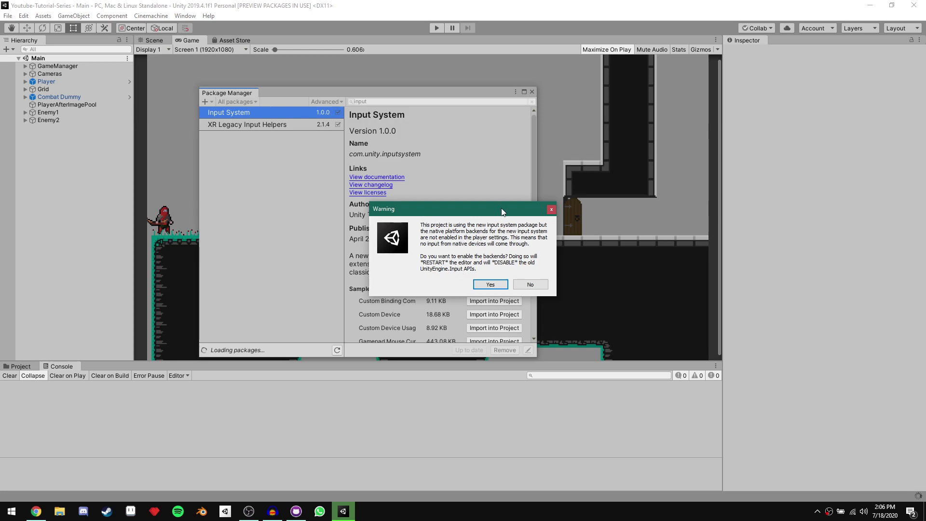
{"action": "left_click", "coordinate": [488, 287]}
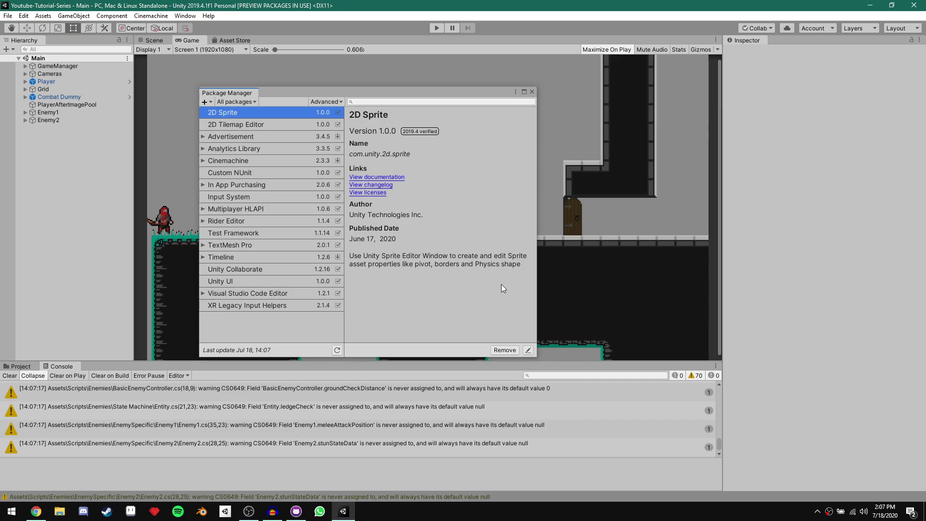
{"action": "left_click", "coordinate": [533, 91]}
{"action": "left_click", "coordinate": [10, 375]}
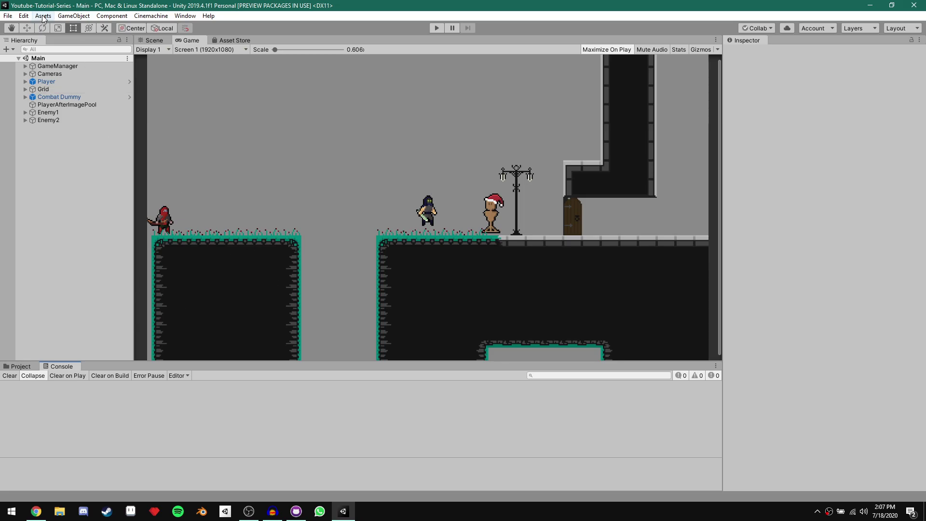
- In Player settings, keep Active Input Handling on Input System Package (New), then close Project Settings
{"action": "left_click", "coordinate": [23, 15]}
{"action": "left_click", "coordinate": [61, 288]}
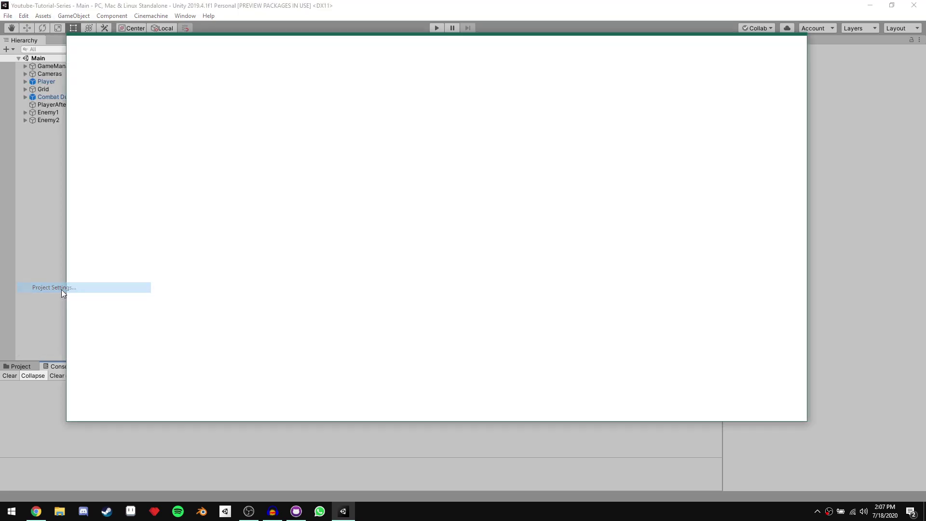
{"action": "left_click", "coordinate": [80, 113]}
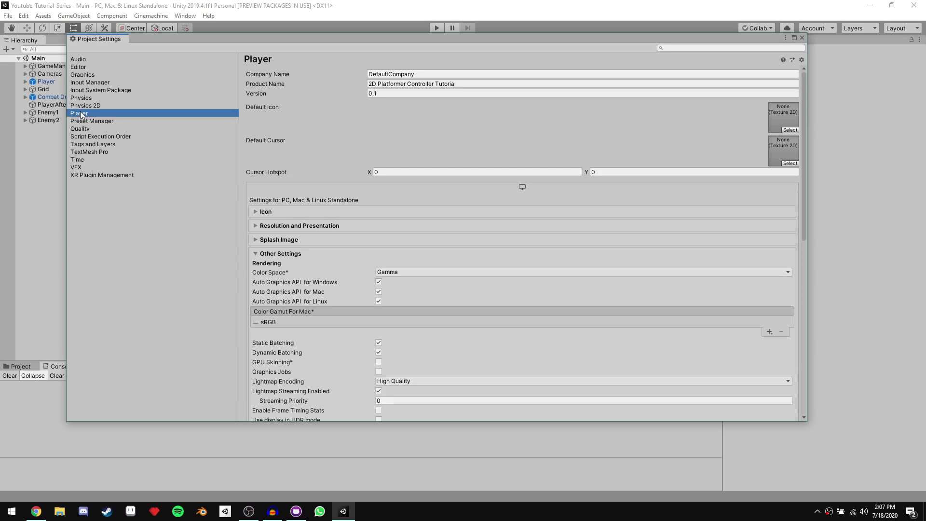
{"action": "scroll", "coordinate": [323, 114], "scroll_direction": "down", "scroll_amount": 4}
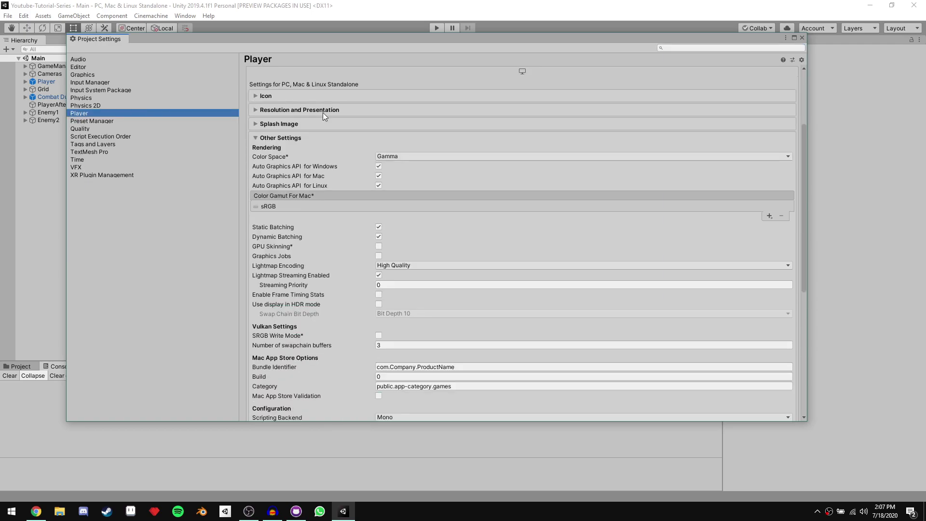
{"action": "scroll", "coordinate": [323, 112], "scroll_direction": "down", "scroll_amount": 6}
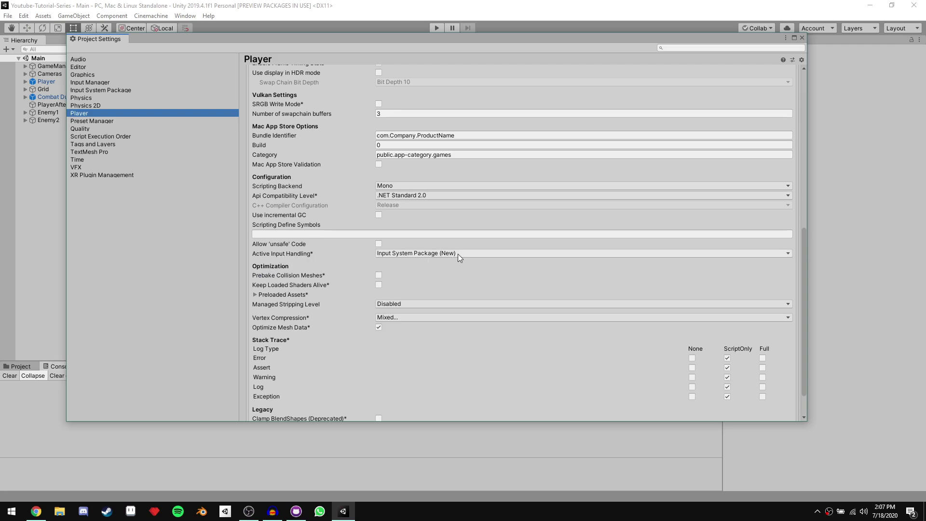
{"action": "left_click", "coordinate": [432, 255]}
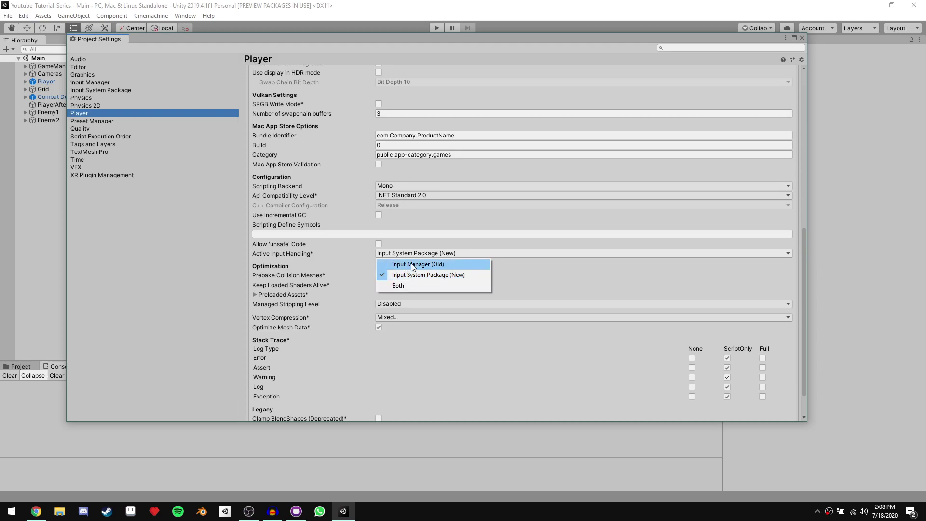
{"action": "left_click", "coordinate": [426, 276]}
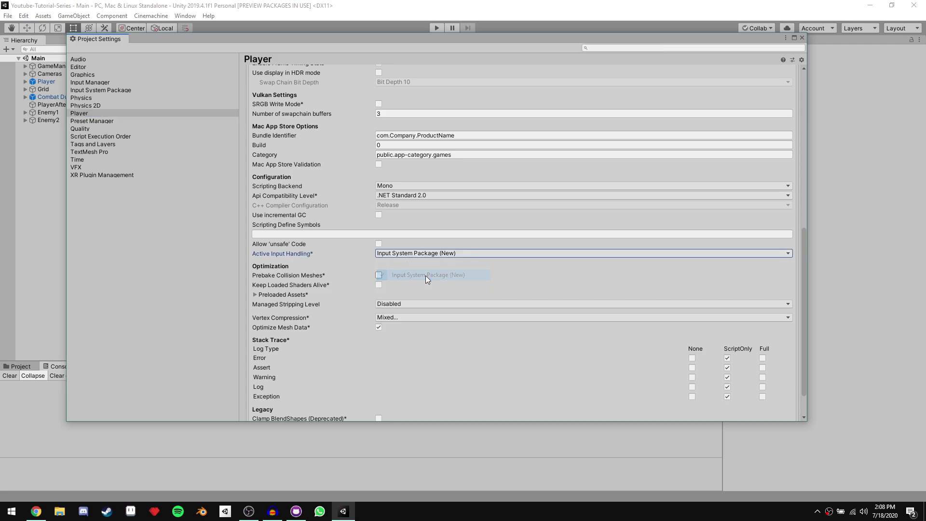
{"action": "left_click", "coordinate": [802, 38]}
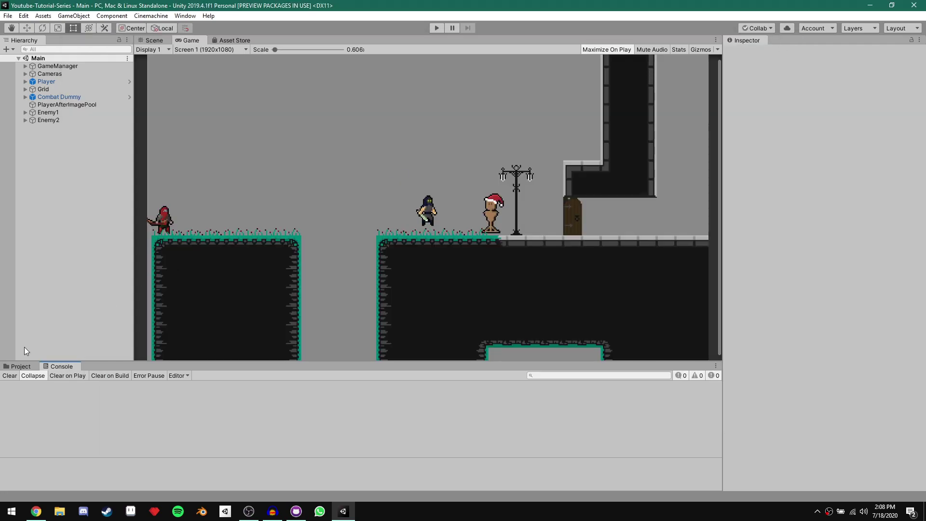
- Open the Assets/Scripts/Player folder in the Project window
{"action": "left_click", "coordinate": [23, 366]}
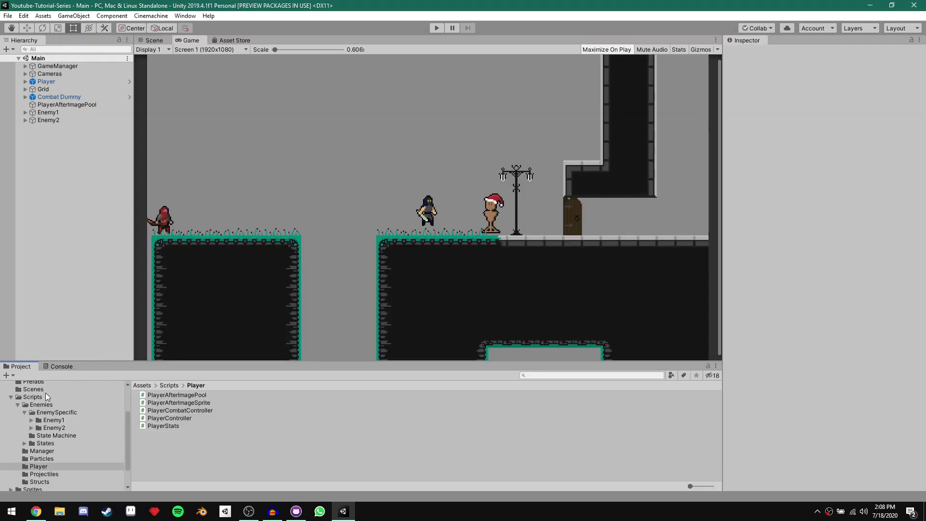
{"action": "left_click", "coordinate": [36, 398]}
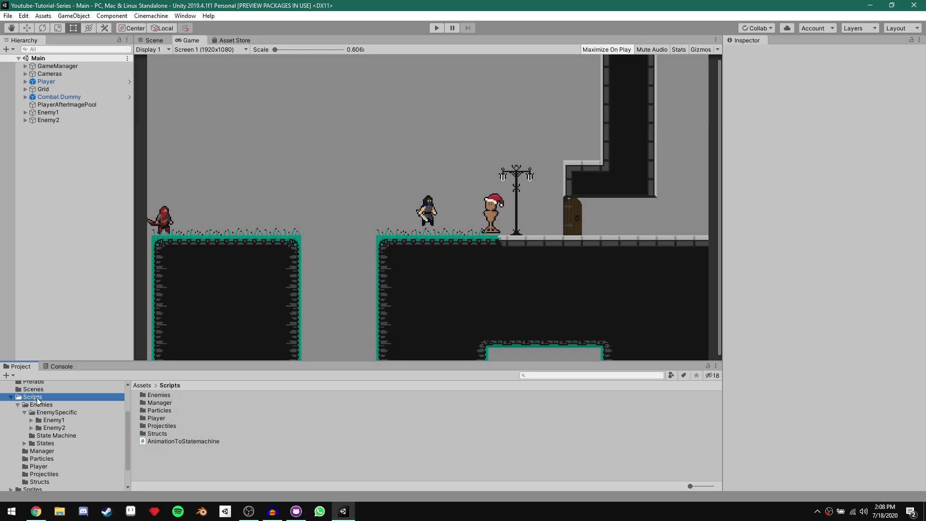
{"action": "double_click", "coordinate": [170, 418]}
- Create a folder named Input inside Player and open it
{"action": "right_click", "coordinate": [193, 438]}
{"action": "mouse_move", "coordinate": [252, 187]}
{"action": "left_click", "coordinate": [379, 122]}
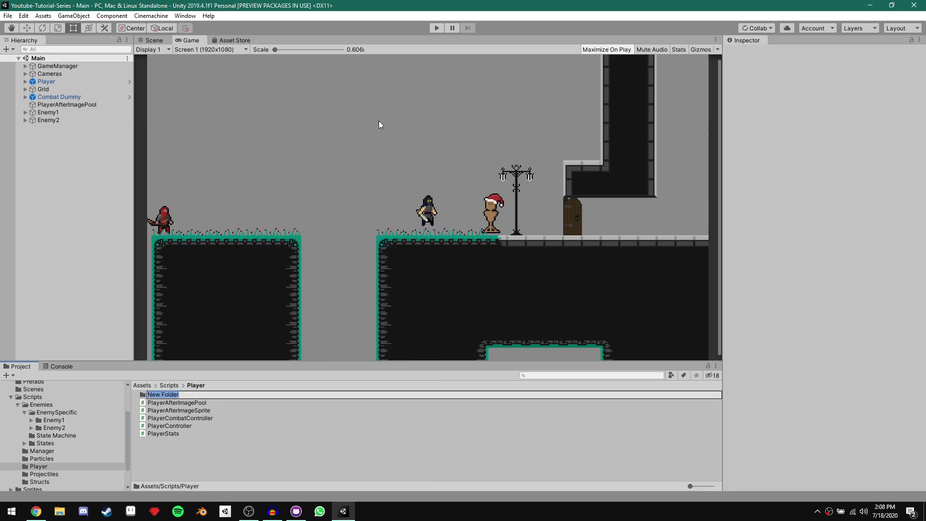
{"action": "type", "text": "Input"}
{"action": "key", "text": "Return"}
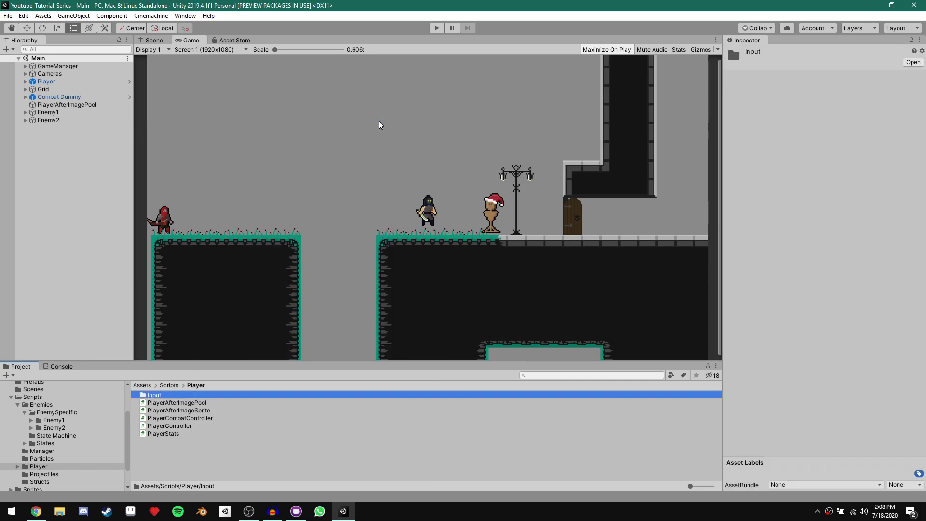
{"action": "double_click", "coordinate": [166, 396]}
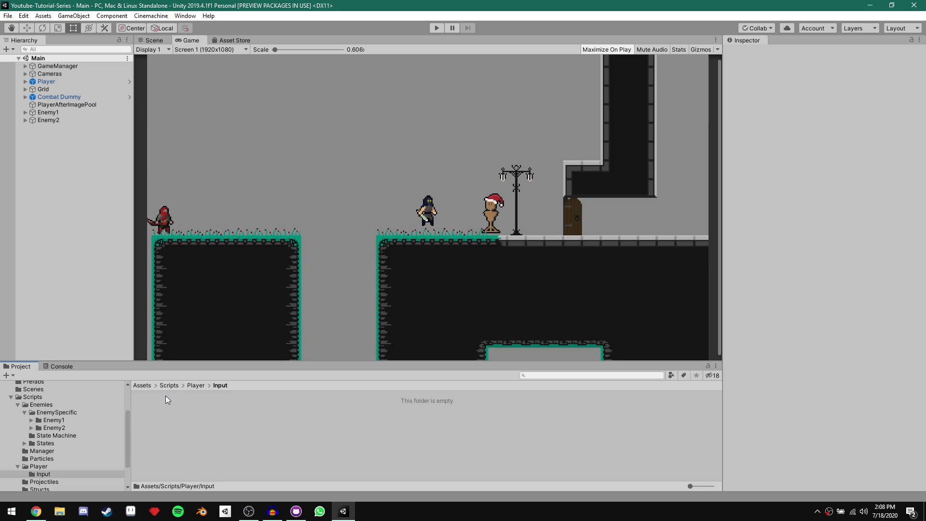
{"action": "key", "text": "alt+Tab"}
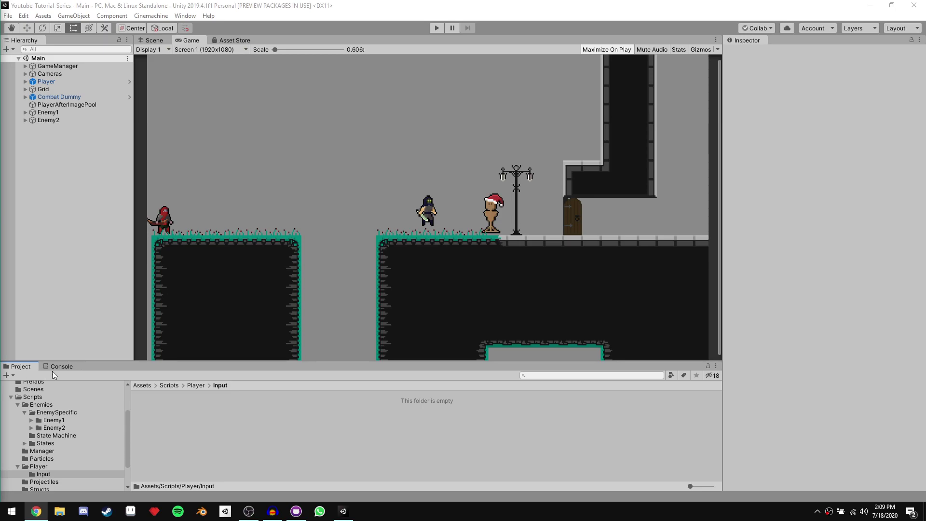
{"action": "right_click", "coordinate": [162, 410]}
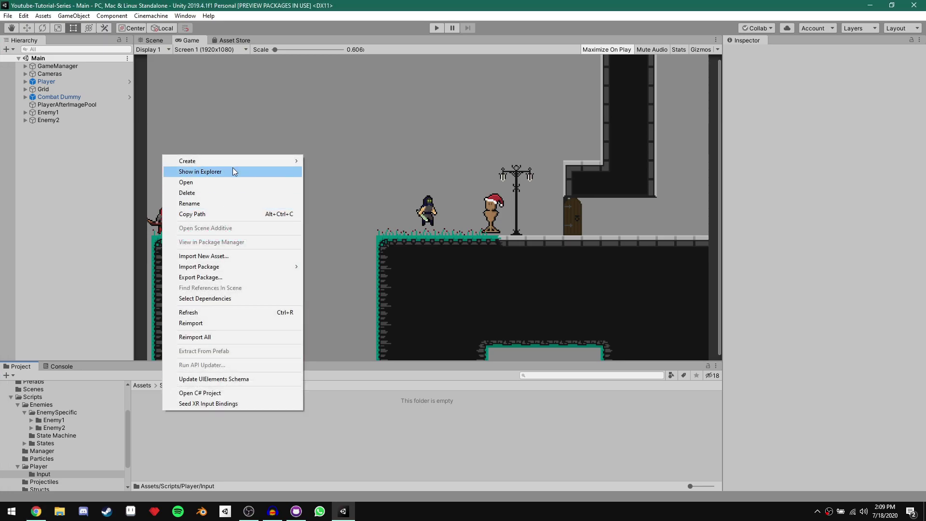
- Create an Input Actions asset named Player in the Input folder and open it for editing
{"action": "mouse_move", "coordinate": [217, 160]}
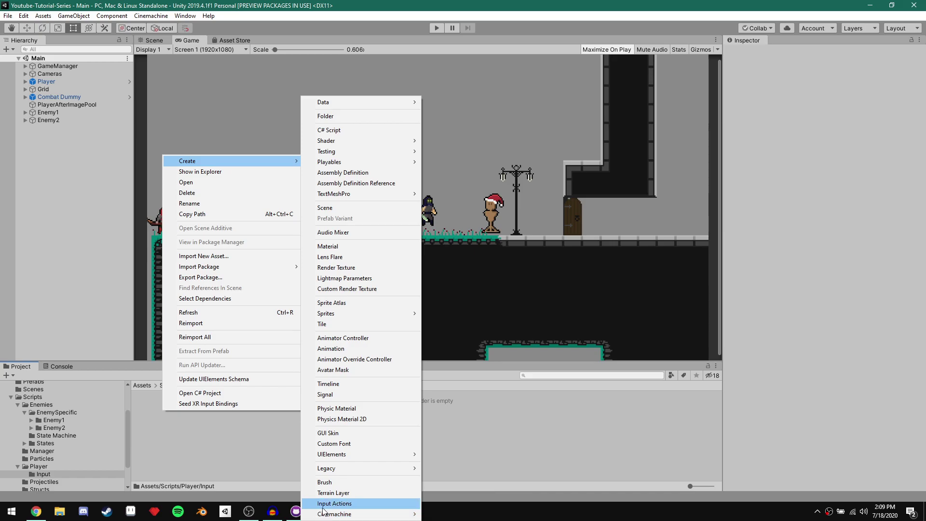
{"action": "left_click", "coordinate": [351, 506]}
{"action": "mouse_move", "coordinate": [350, 509]}
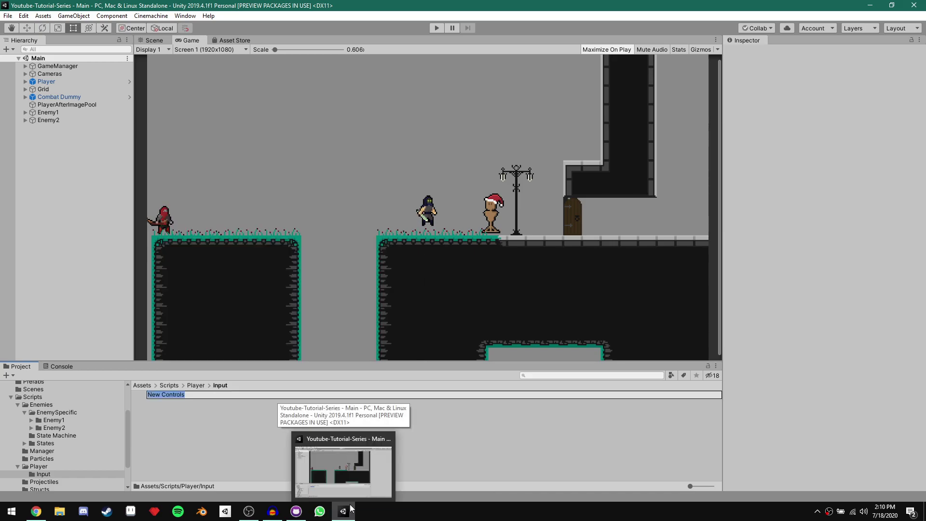
{"action": "type", "text": "Player"}
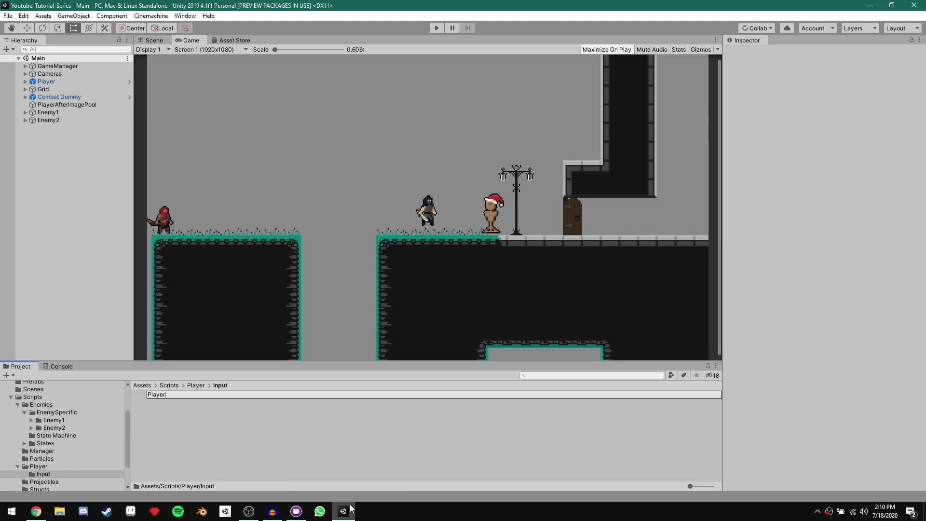
{"action": "key", "text": "Return"}
{"action": "key", "text": "alt+Tab"}
{"action": "left_click", "coordinate": [165, 410]}
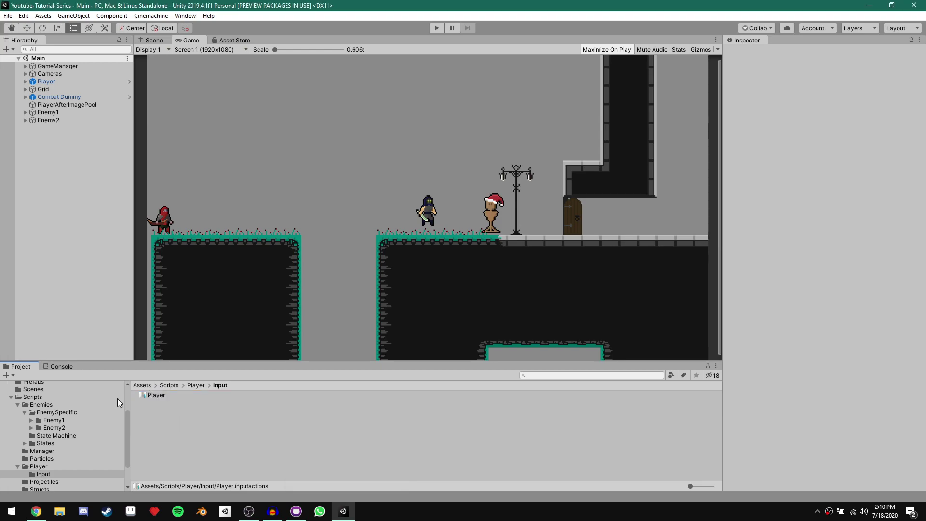
{"action": "double_click", "coordinate": [153, 396]}
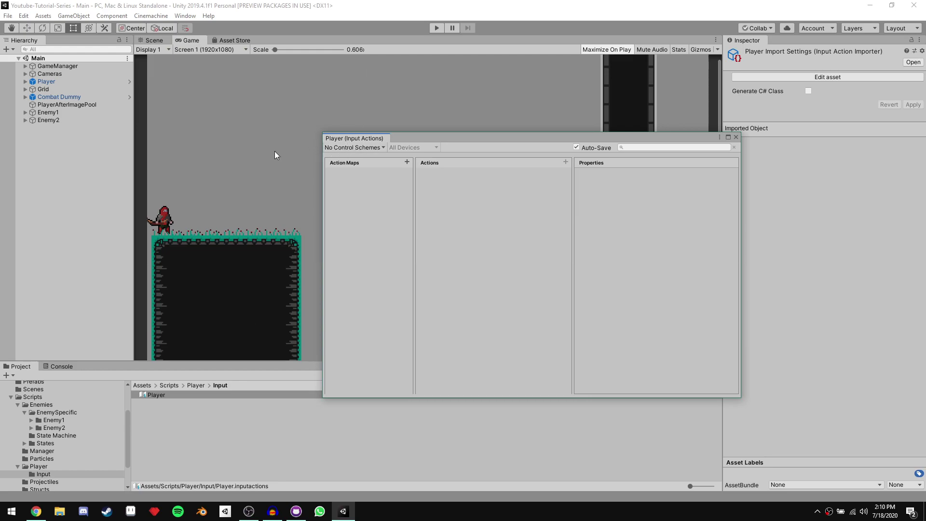
- Dock the Player input actions editor beside the Game view and add an action map named Gameplay
{"action": "left_click_drag", "start_coordinate": [352, 138], "coordinate": [223, 39]}
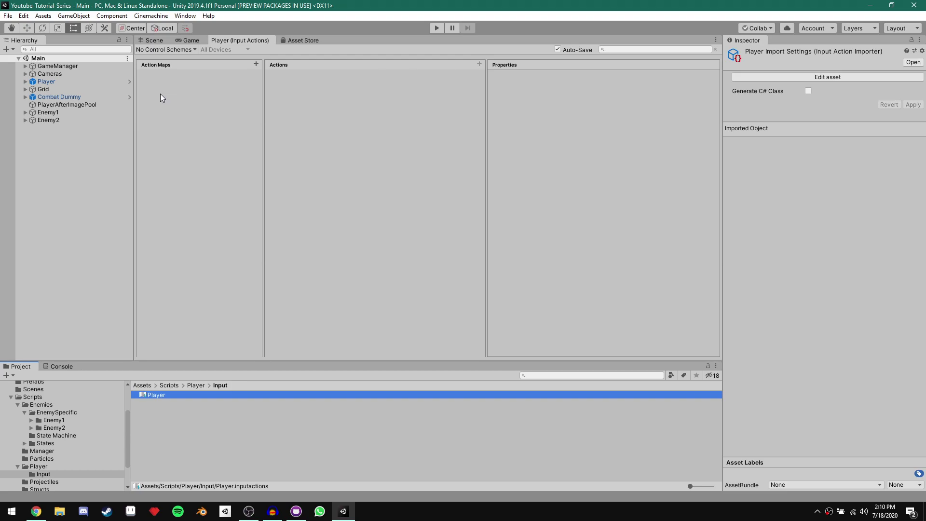
{"action": "left_click", "coordinate": [257, 64]}
{"action": "type", "text": "Gameplay"}
{"action": "key", "text": "Return"}
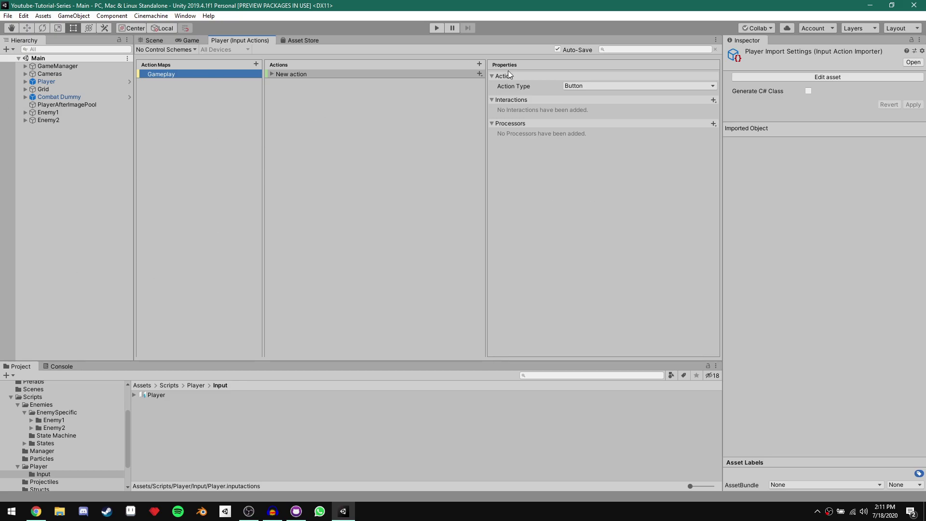
- Rename the Gameplay map's New action to Movement
{"action": "left_click", "coordinate": [280, 72]}
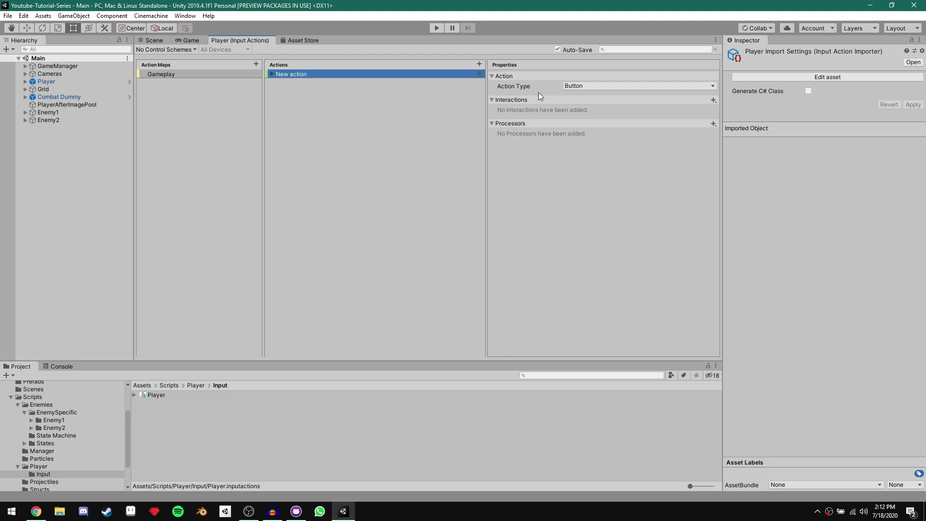
{"action": "left_click", "coordinate": [601, 87]}
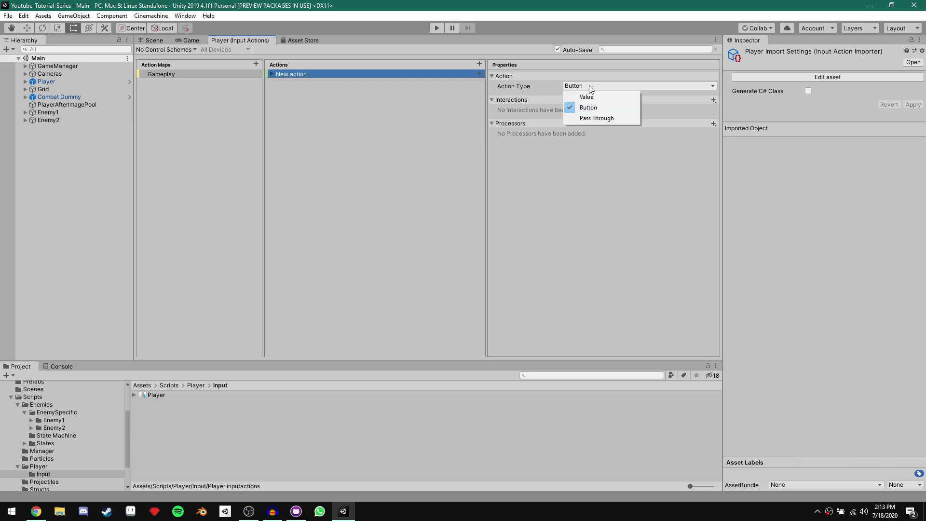
{"action": "left_click", "coordinate": [611, 135]}
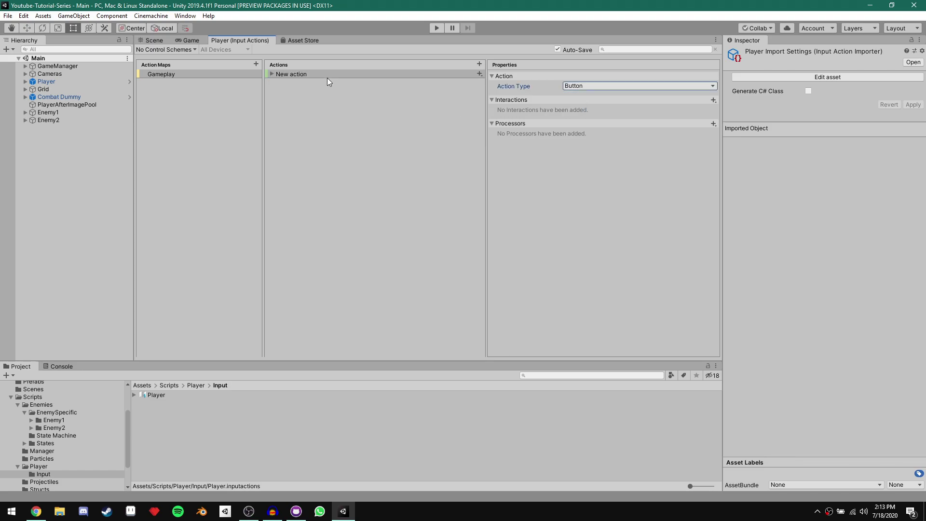
{"action": "double_click", "coordinate": [306, 73]}
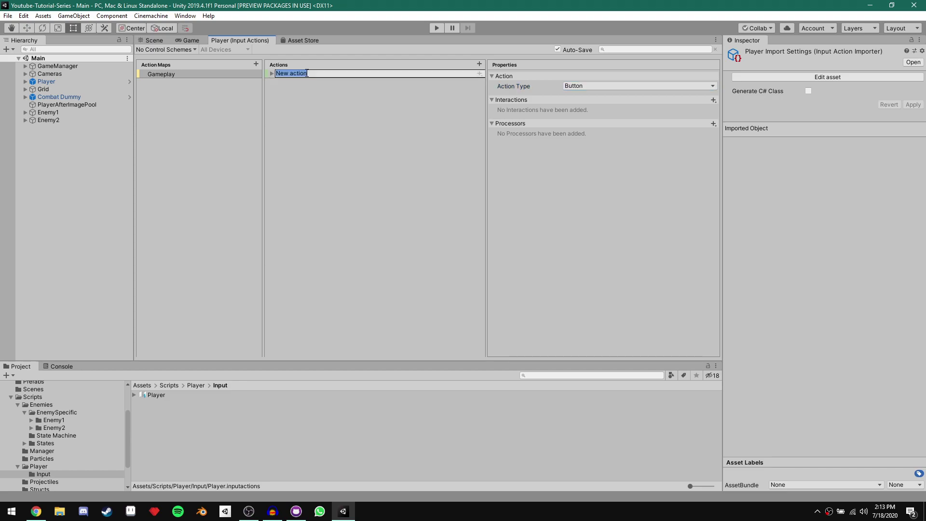
{"action": "type", "text": "Movement"}
{"action": "key", "text": "Return"}
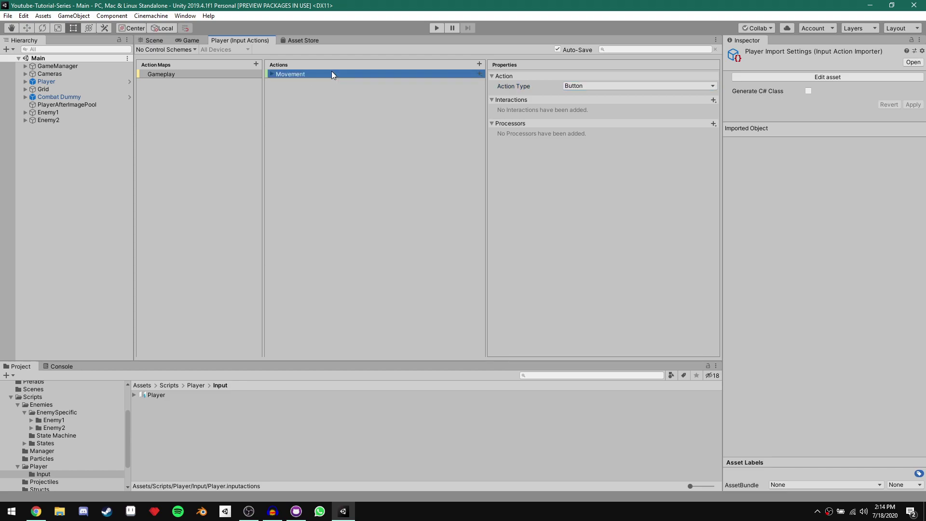
- Set Movement's Action Type to Value and Control Type to Vector 2
{"action": "left_click", "coordinate": [572, 86]}
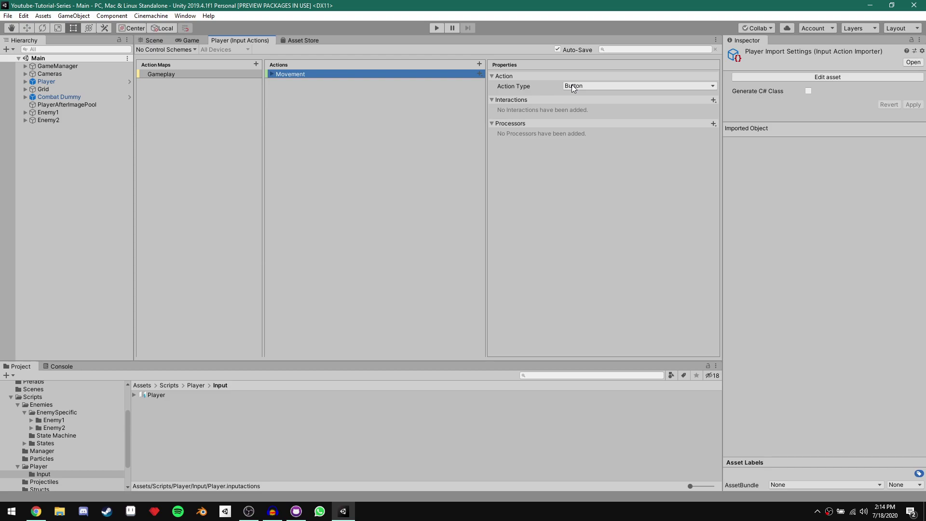
{"action": "left_click", "coordinate": [582, 90]}
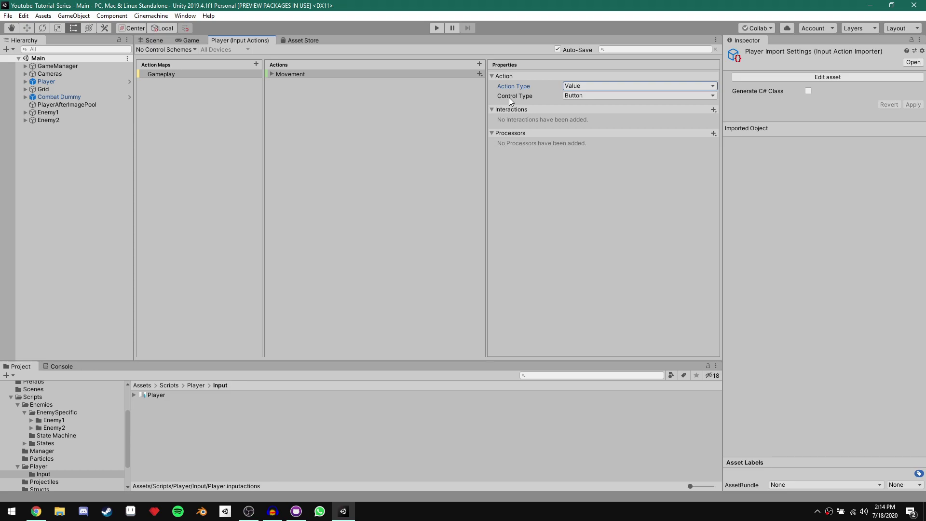
{"action": "left_click", "coordinate": [598, 96]}
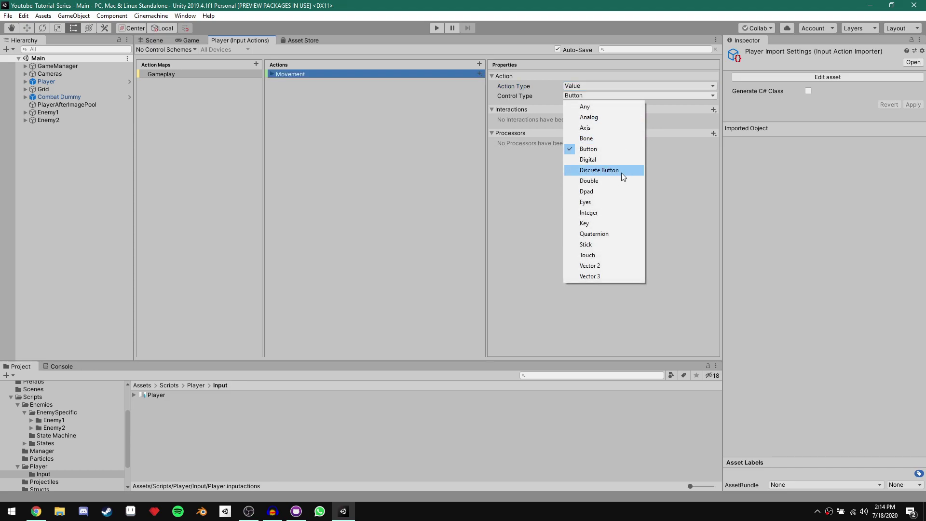
{"action": "left_click", "coordinate": [616, 264]}
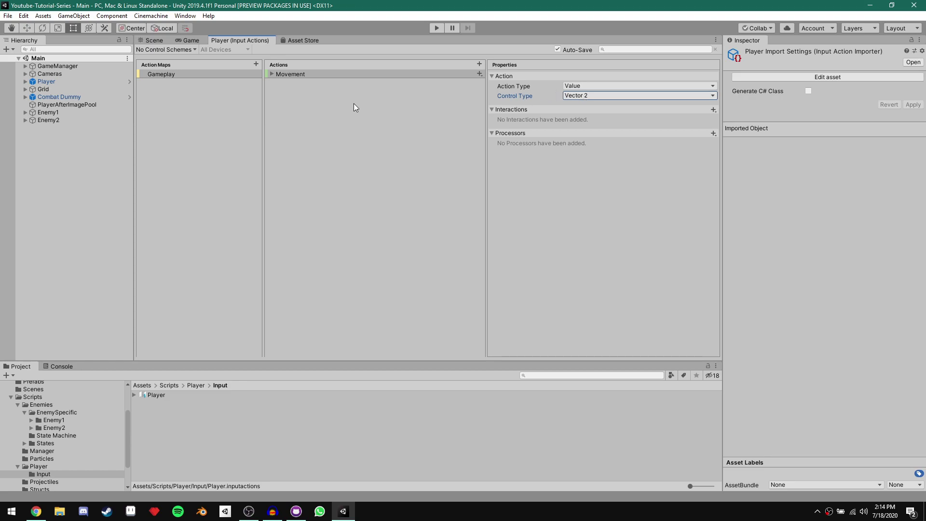
- Add an Up/Down/Left/Right 2D Vector composite to Movement, named WASD
{"action": "left_click", "coordinate": [479, 73]}
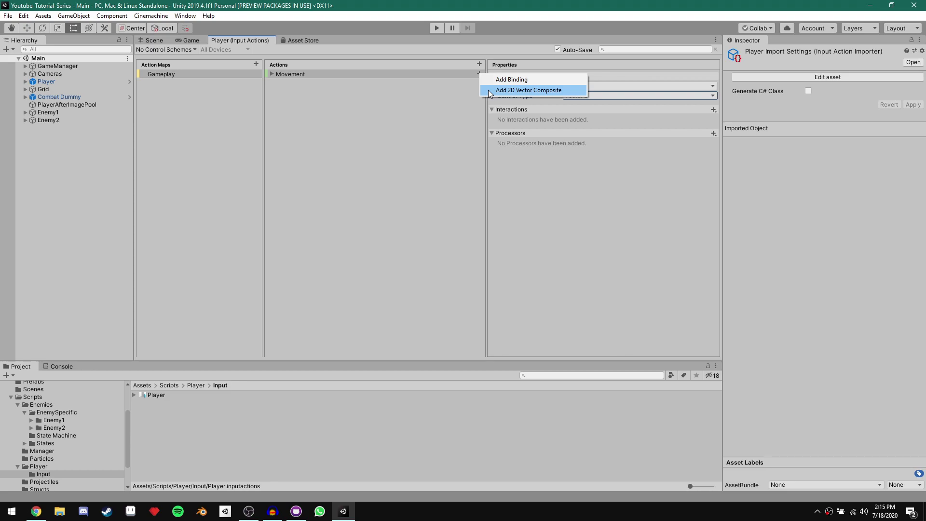
{"action": "left_click", "coordinate": [518, 90]}
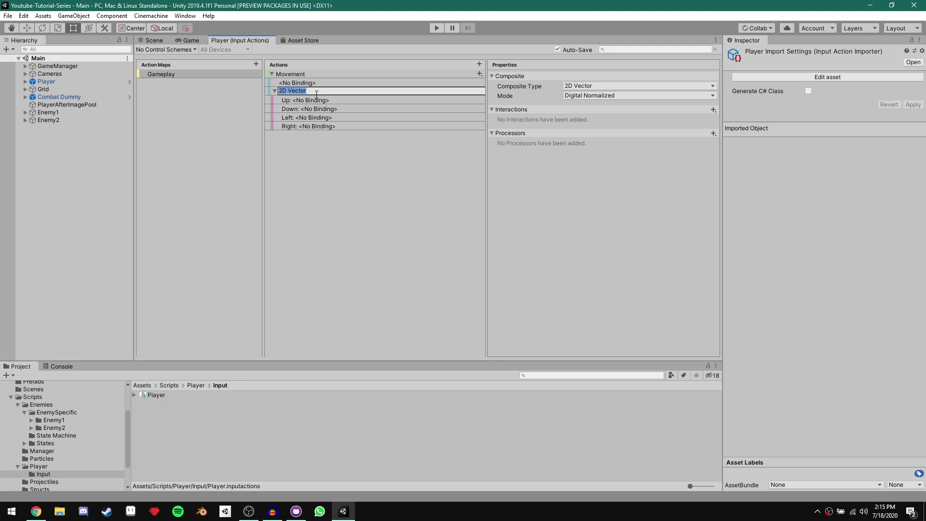
{"action": "type", "text": "WASD"}
{"action": "key", "text": "Return"}
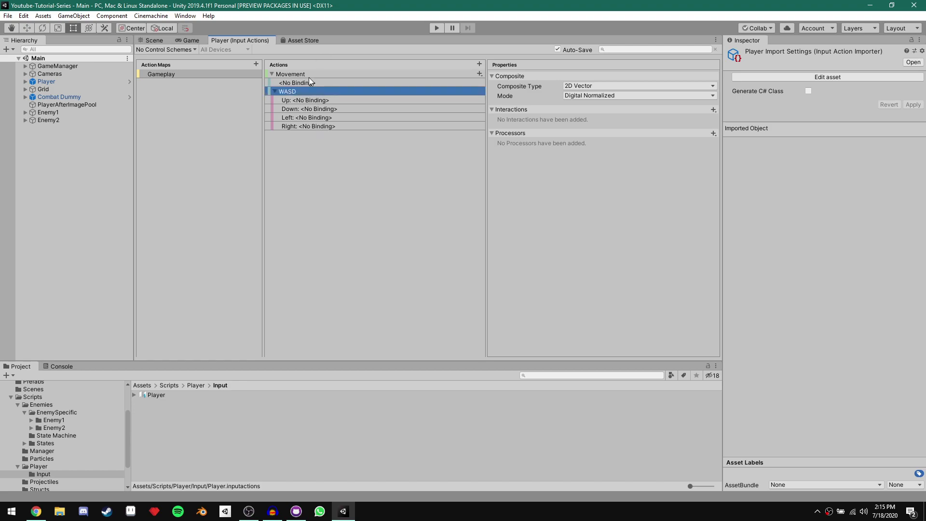
{"action": "left_click", "coordinate": [293, 101]}
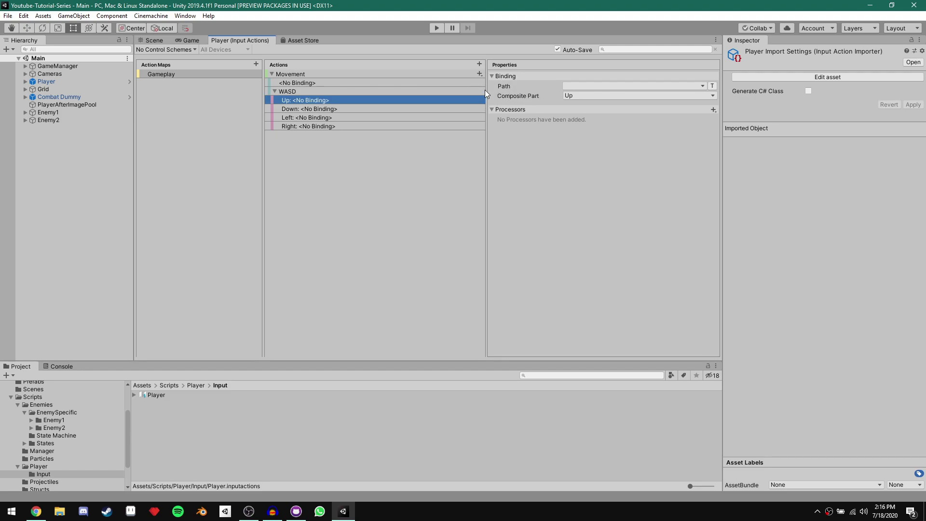
- Bind the WASD composite's Up part to W [Keyboard] and Down part to S [Keyboard]
{"action": "left_click", "coordinate": [702, 86]}
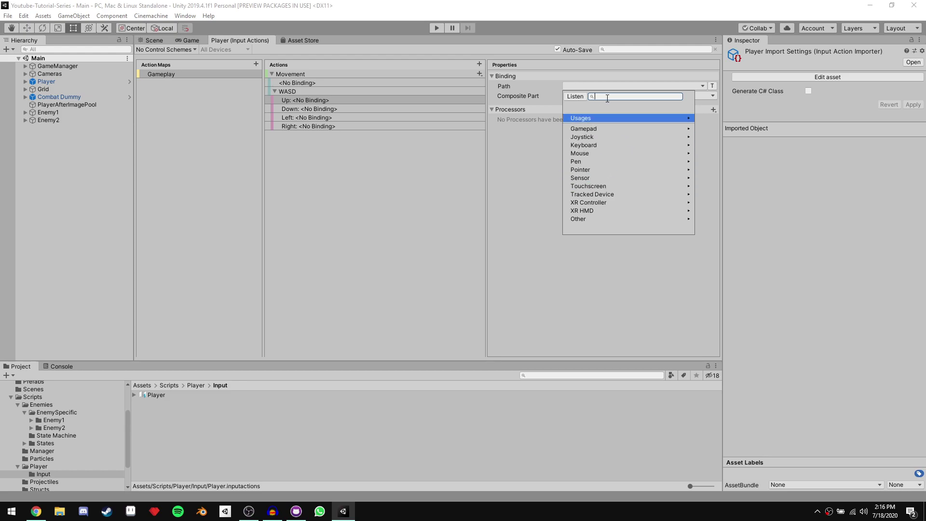
{"action": "left_click", "coordinate": [576, 96]}
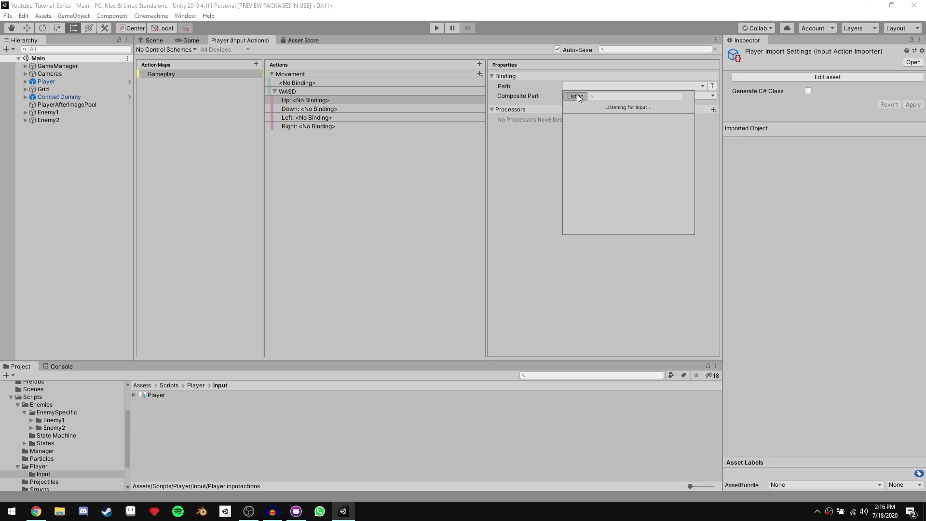
{"action": "key", "text": "w"}
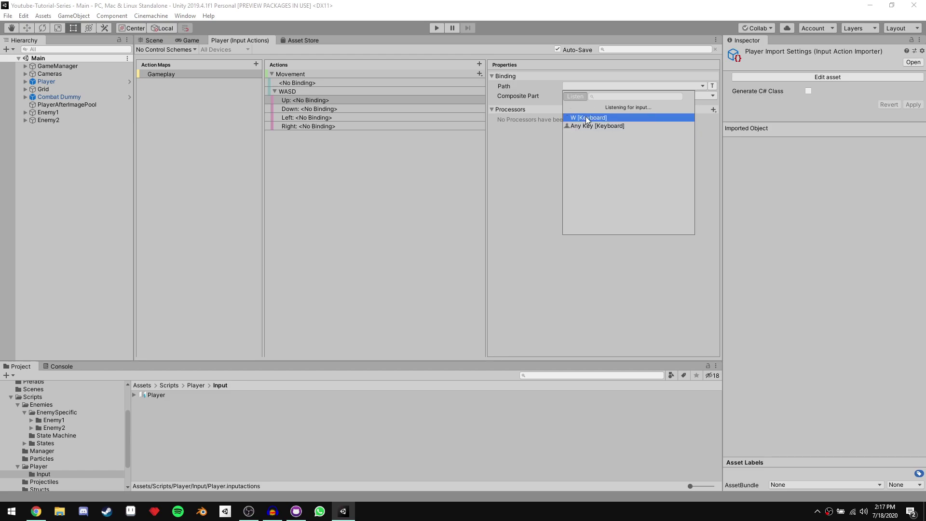
{"action": "left_click", "coordinate": [586, 117]}
{"action": "left_click", "coordinate": [319, 109]}
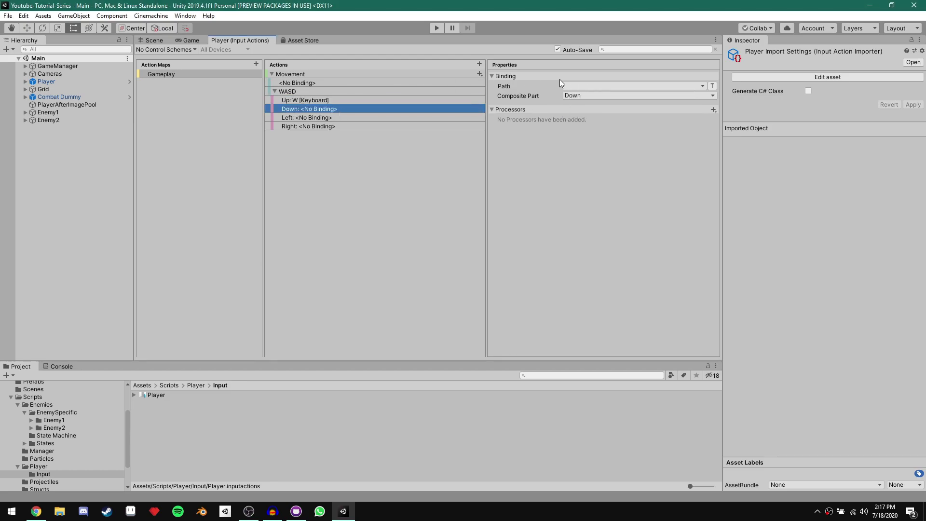
{"action": "left_click", "coordinate": [572, 86]}
{"action": "left_click", "coordinate": [575, 97]}
{"action": "key", "text": "s"}
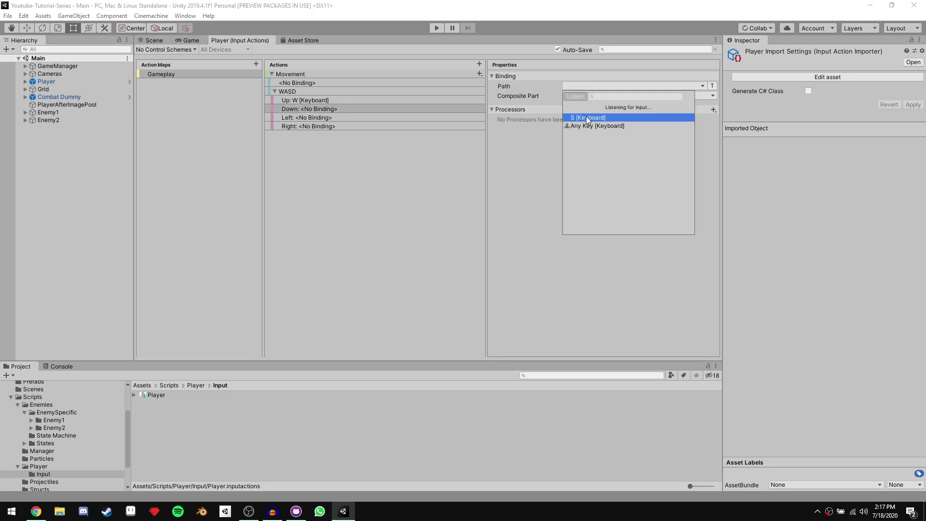
{"action": "left_click", "coordinate": [588, 117]}
- Bind Left to A [Keyboard] and Right to D [Keyboard], then collapse the WASD composite
{"action": "left_click", "coordinate": [339, 120]}
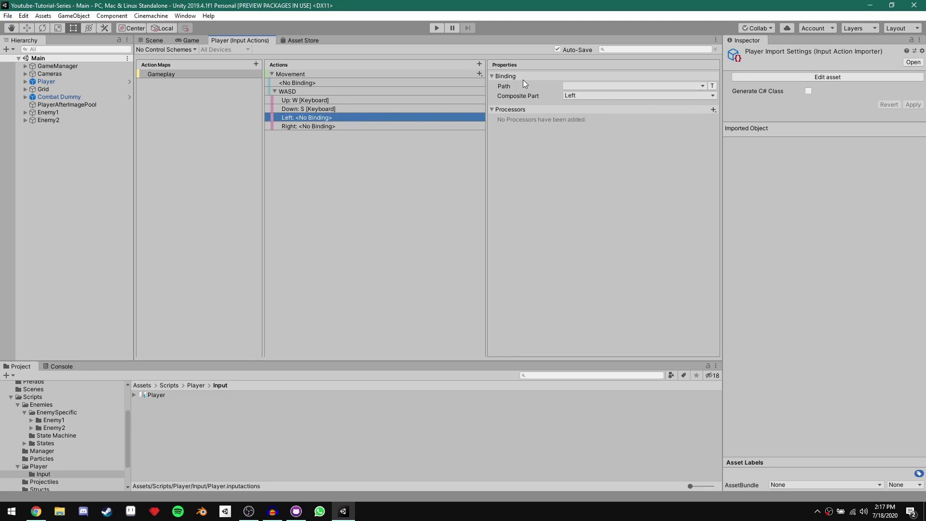
{"action": "left_click", "coordinate": [572, 85]}
{"action": "type", "text": "a"}
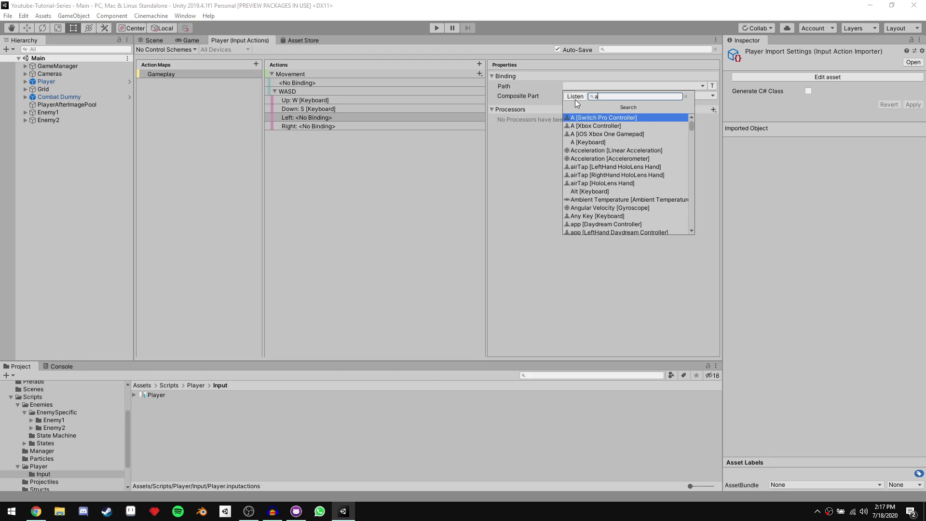
{"action": "left_click", "coordinate": [573, 97]}
{"action": "key", "text": "a"}
{"action": "left_click", "coordinate": [575, 116]}
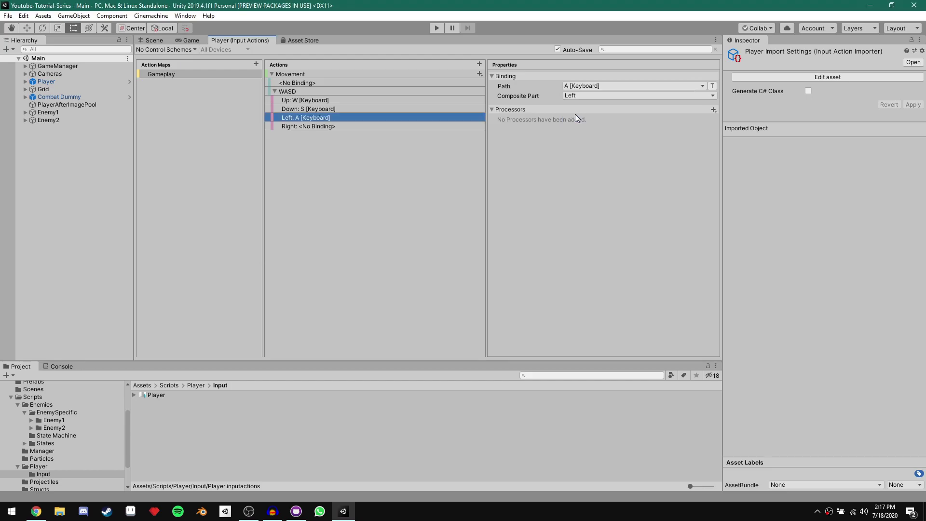
{"action": "left_click", "coordinate": [306, 123]}
{"action": "left_click", "coordinate": [576, 83]}
{"action": "type", "text": "d"}
{"action": "left_click", "coordinate": [576, 96]}
{"action": "key", "text": "d"}
{"action": "left_click", "coordinate": [584, 118]}
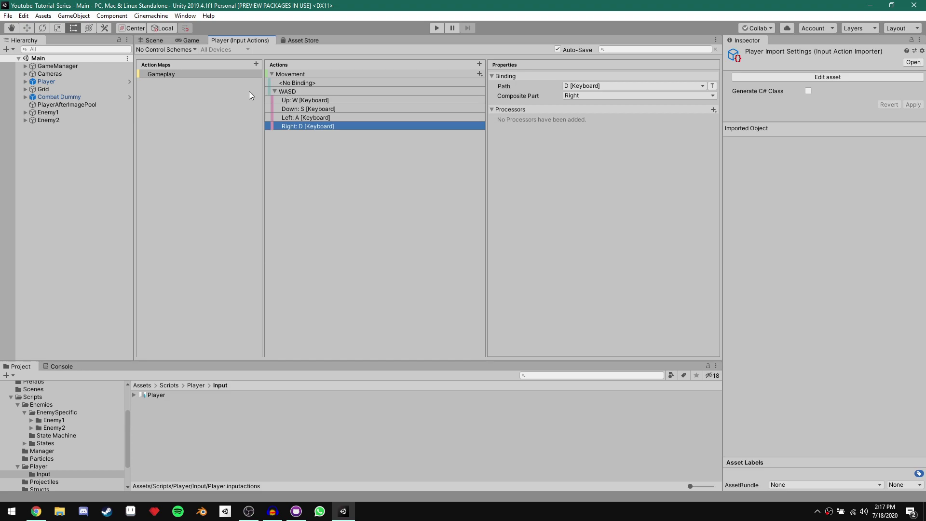
{"action": "left_click", "coordinate": [274, 92]}
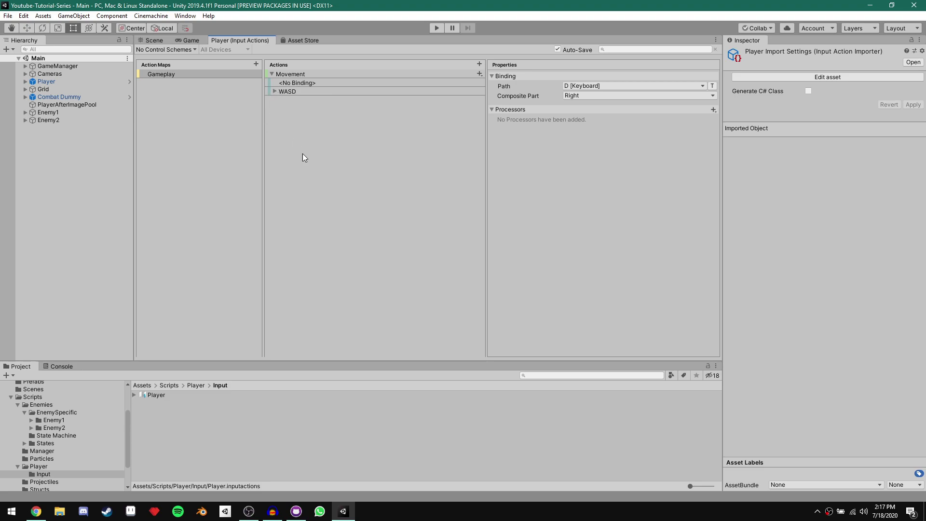
- Bind Movement's empty binding to Left Stick [Gamepad], then add a new Gameplay action
{"action": "left_click", "coordinate": [296, 88]}
{"action": "left_click", "coordinate": [288, 83]}
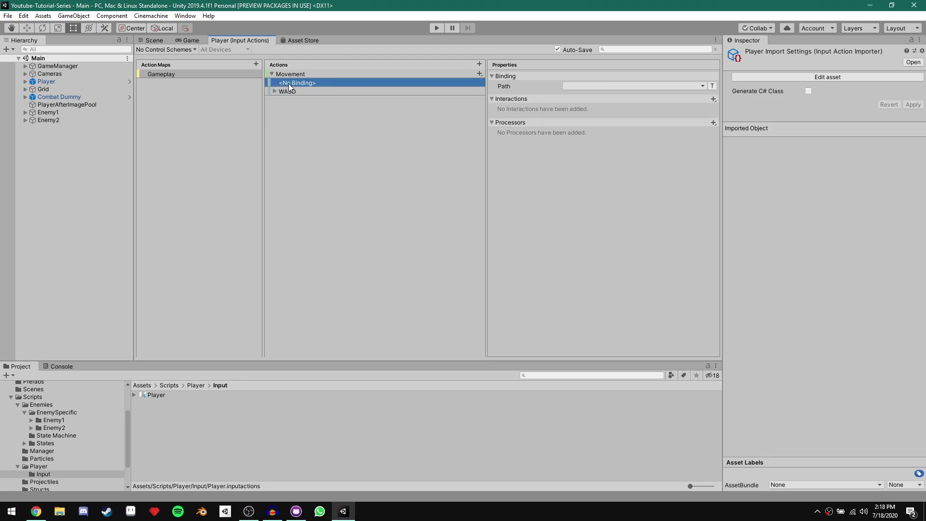
{"action": "left_click", "coordinate": [586, 83]}
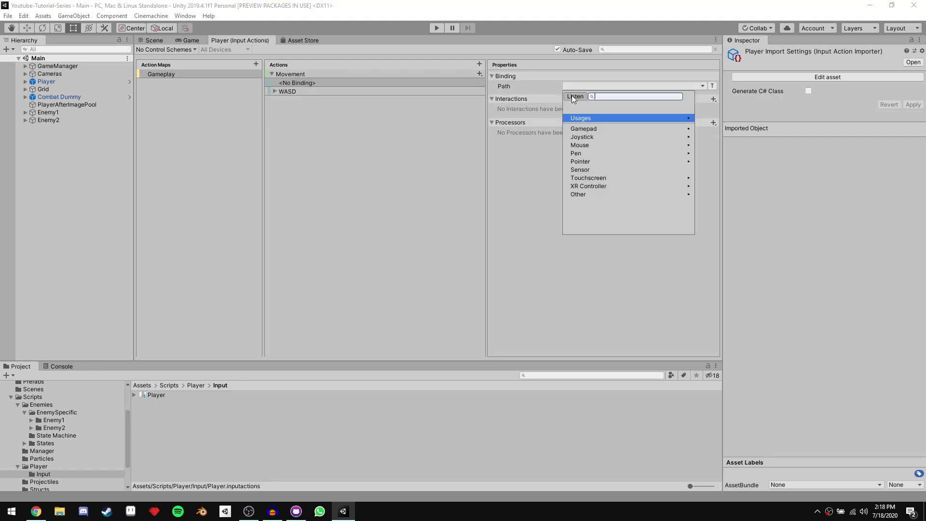
{"action": "left_click", "coordinate": [573, 96]}
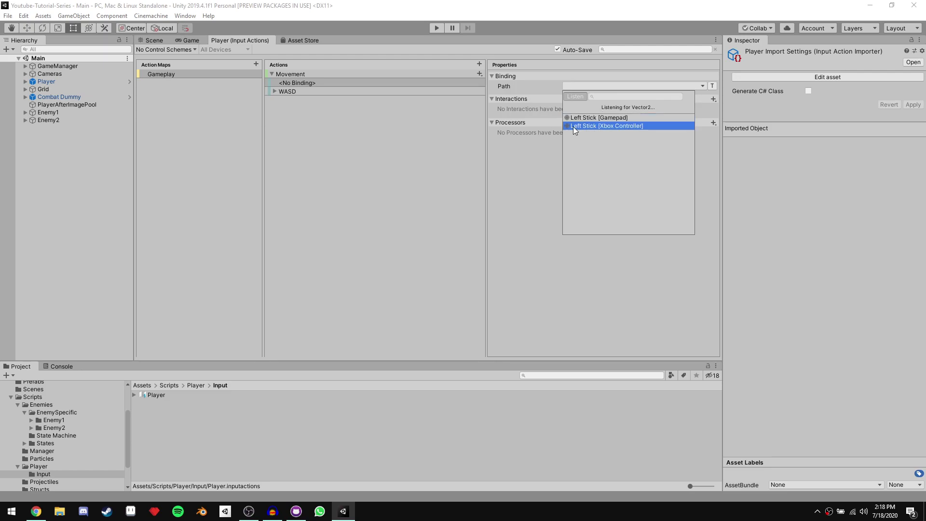
{"action": "left_click", "coordinate": [598, 120]}
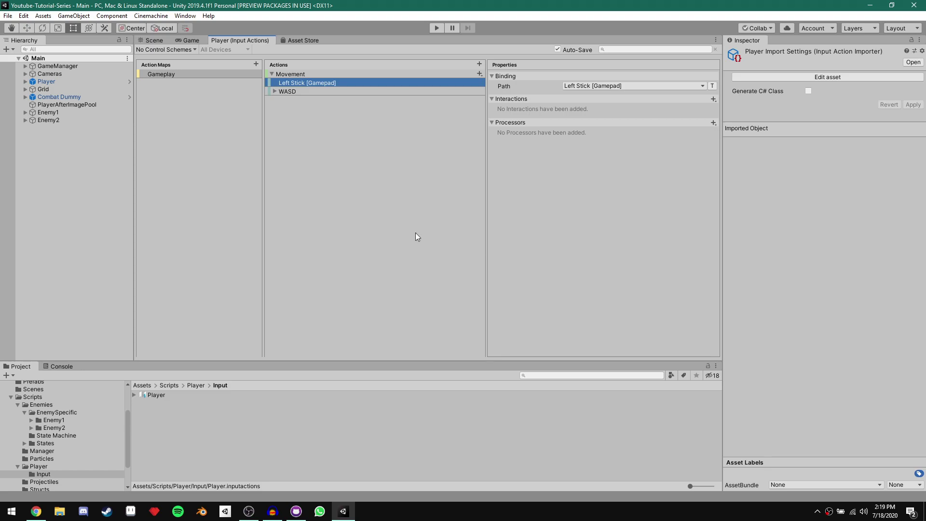
{"action": "left_click", "coordinate": [484, 63]}
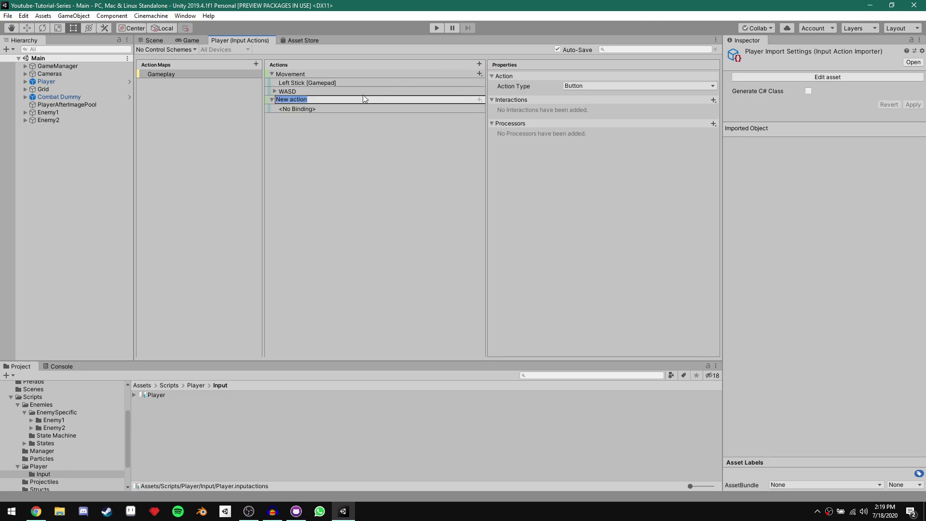
- Name the new action 'Jump' and select its empty binding
{"action": "type", "text": "Jump"}
{"action": "key", "text": "Return"}
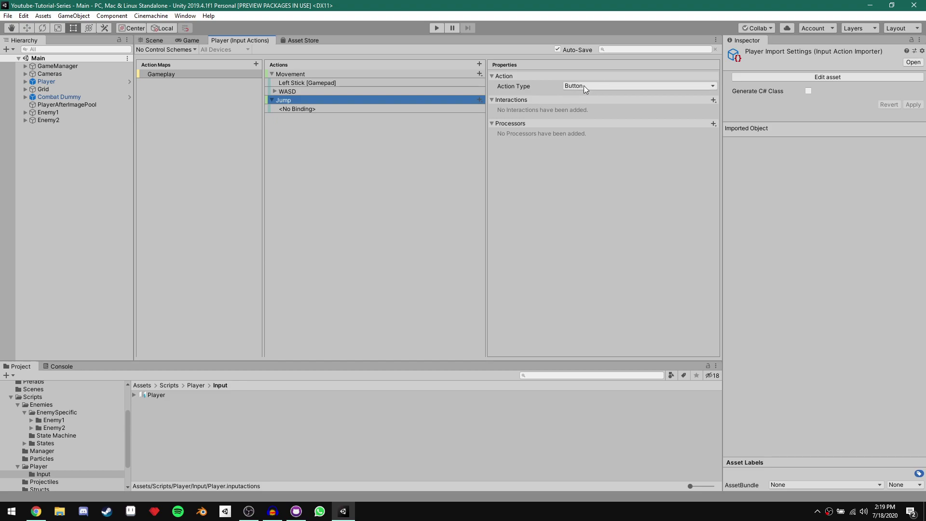
{"action": "left_click", "coordinate": [290, 112]}
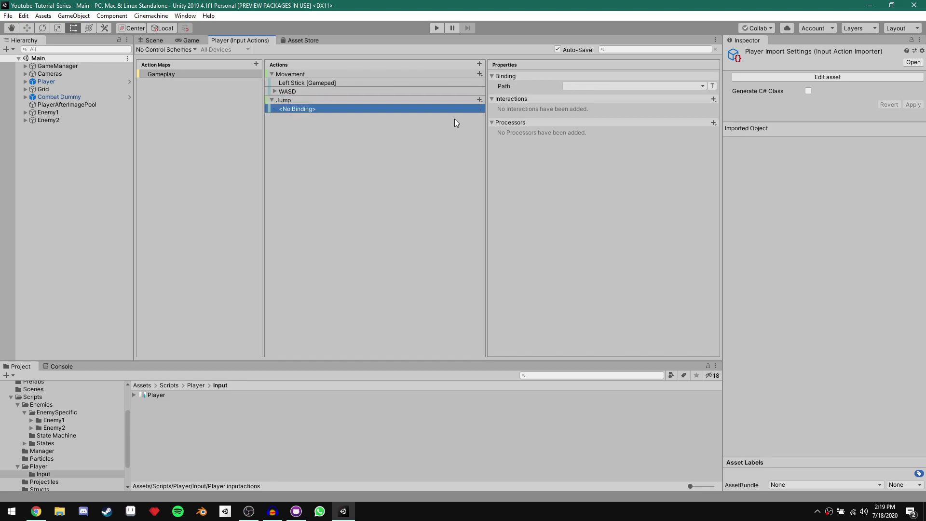
- Bind Jump's first binding to Space [Keyboard]
{"action": "left_click", "coordinate": [585, 88]}
{"action": "left_click", "coordinate": [575, 97]}
{"action": "key", "text": "space"}
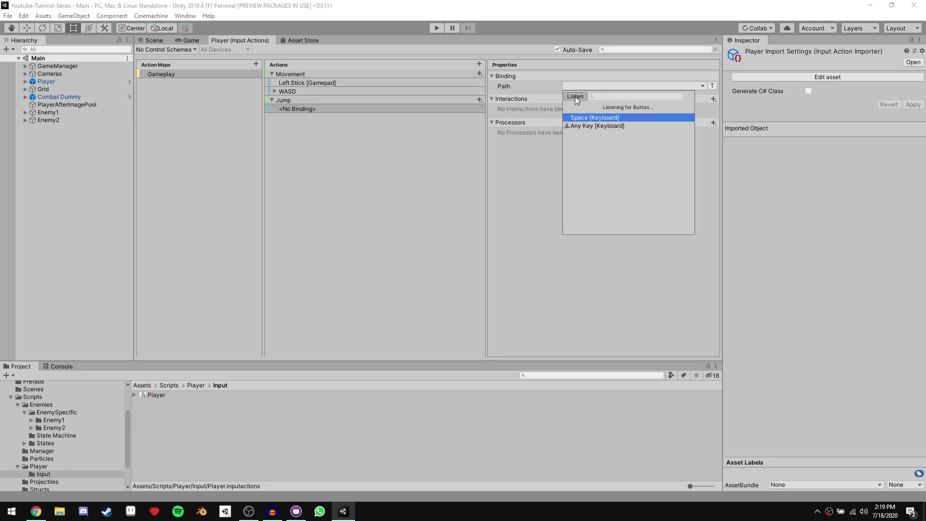
{"action": "left_click", "coordinate": [593, 118]}
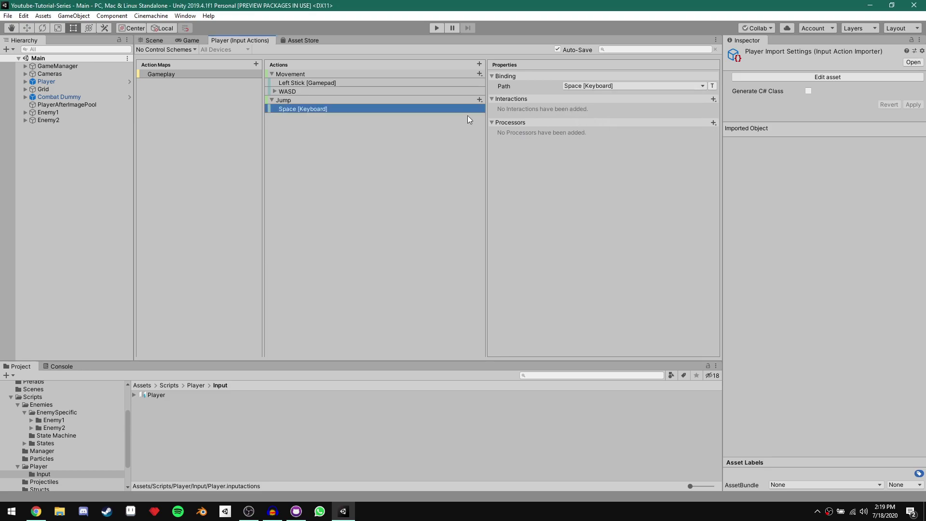
- Add a second Jump binding set to Button South [Gamepad]
{"action": "left_click", "coordinate": [480, 99]}
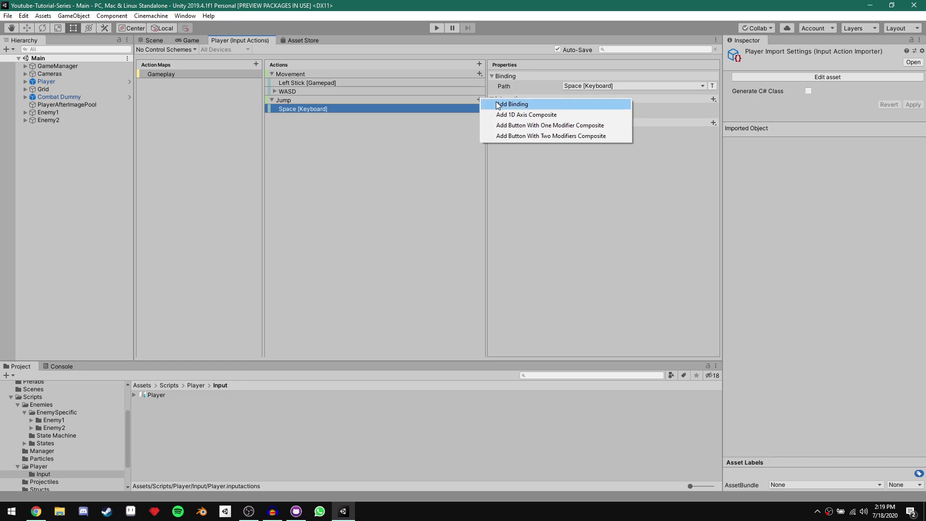
{"action": "left_click", "coordinate": [498, 104]}
{"action": "left_click", "coordinate": [608, 86]}
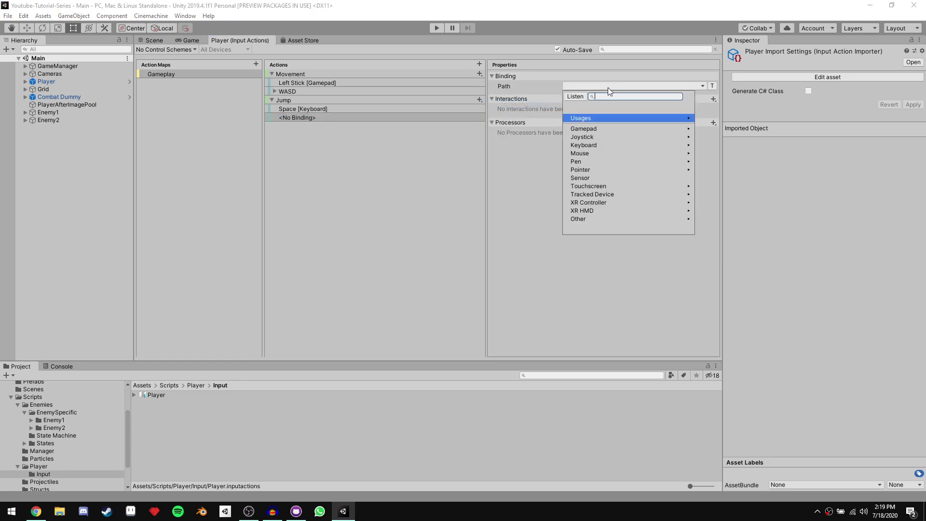
{"action": "left_click", "coordinate": [580, 96]}
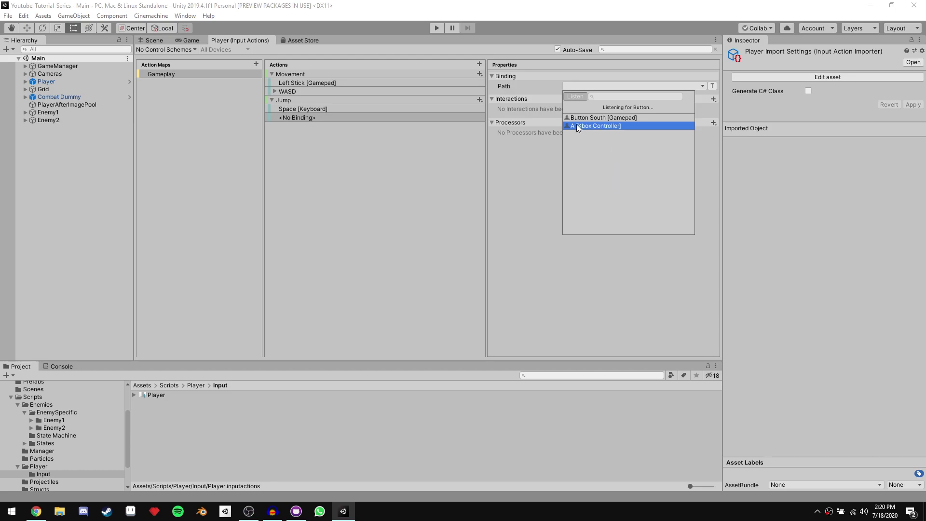
{"action": "left_click", "coordinate": [604, 117]}
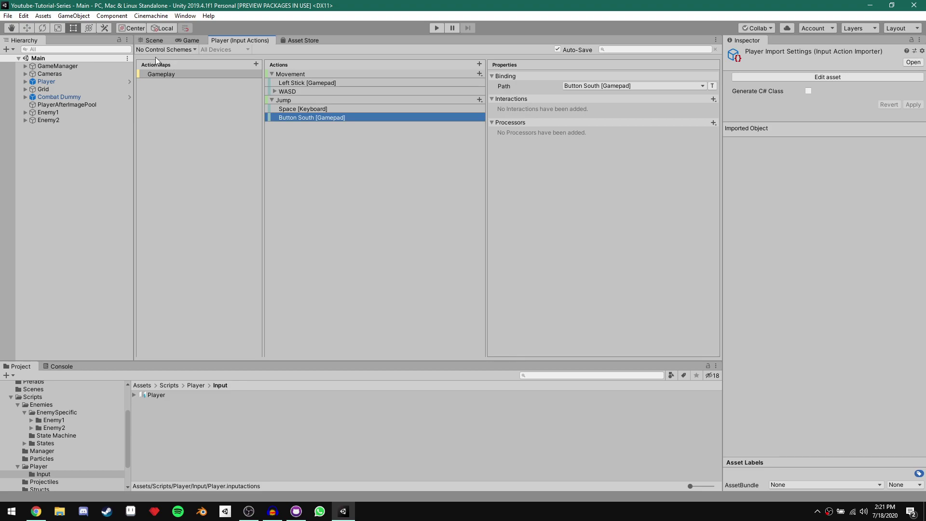
{"action": "left_click", "coordinate": [195, 47]}
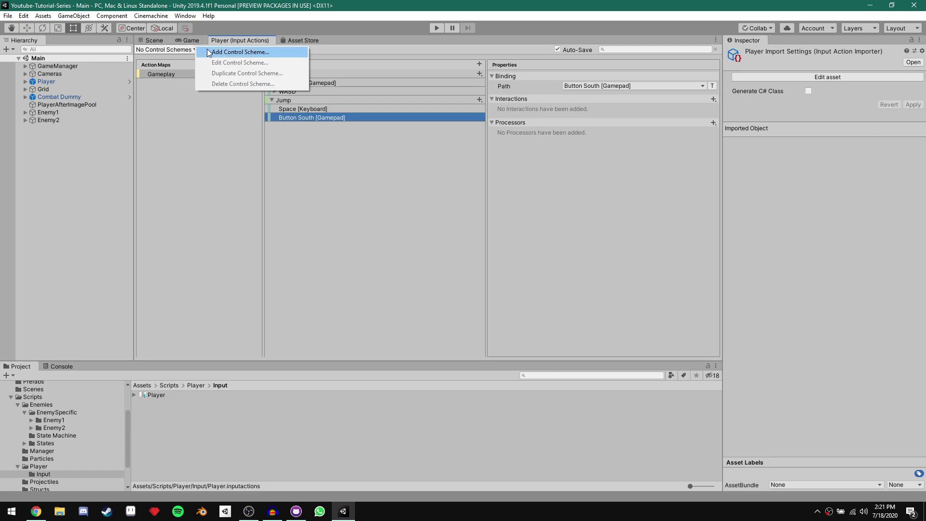
- Create a 'Keyboard' control scheme with Keyboard and Mouse as required devices, and save it
{"action": "left_click", "coordinate": [209, 52]}
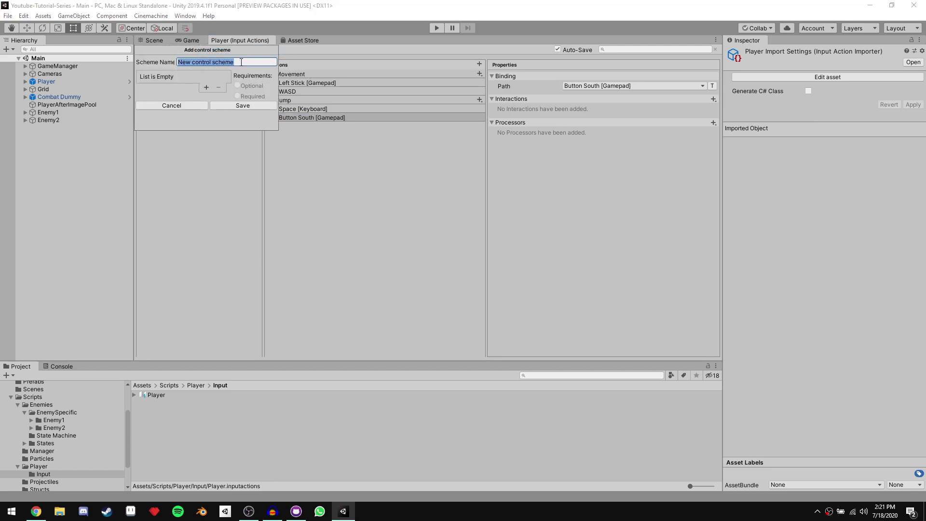
{"action": "type", "text": "Keyboard"}
{"action": "left_click", "coordinate": [207, 87]}
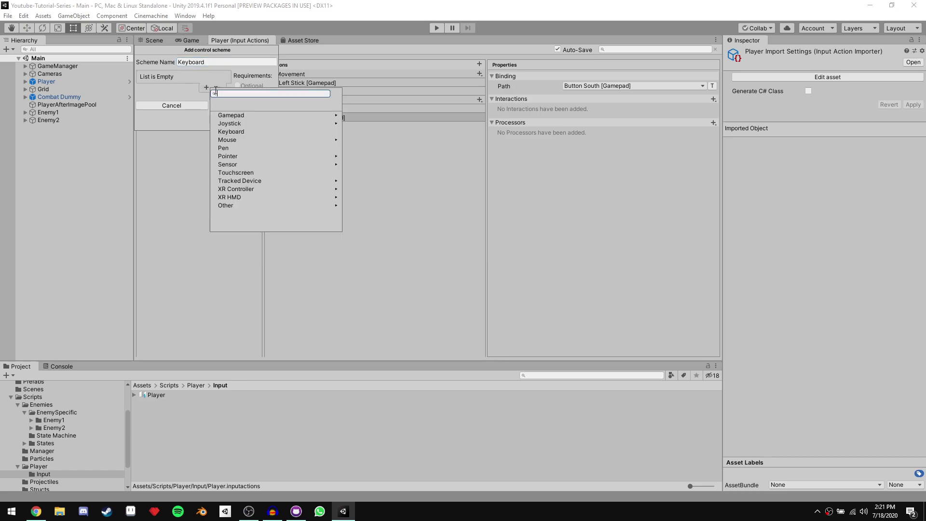
{"action": "left_click", "coordinate": [233, 133]}
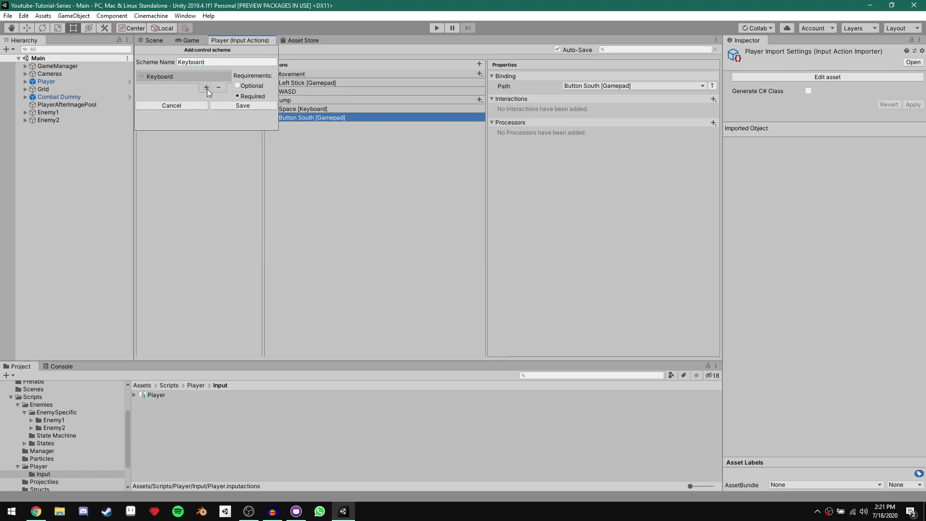
{"action": "left_click", "coordinate": [207, 88]}
{"action": "left_click", "coordinate": [238, 140]}
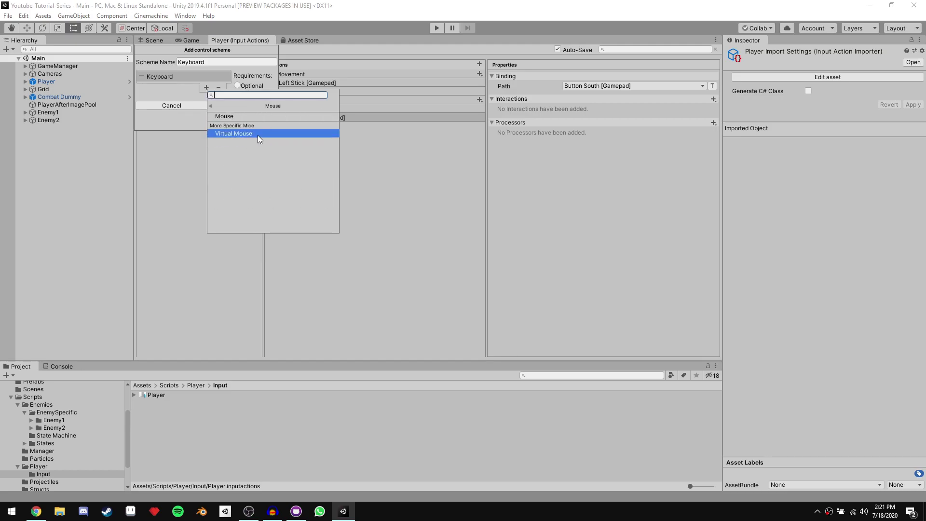
{"action": "left_click", "coordinate": [227, 116]}
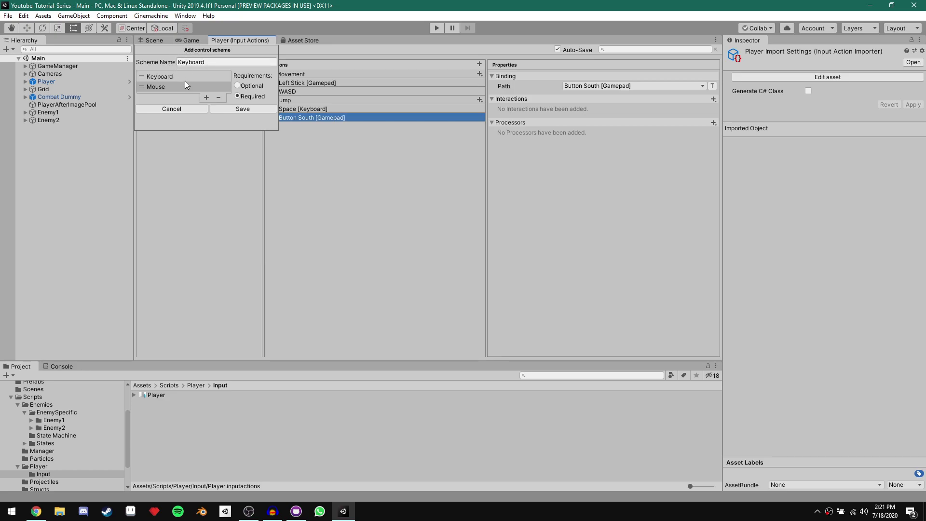
{"action": "left_click", "coordinate": [230, 112]}
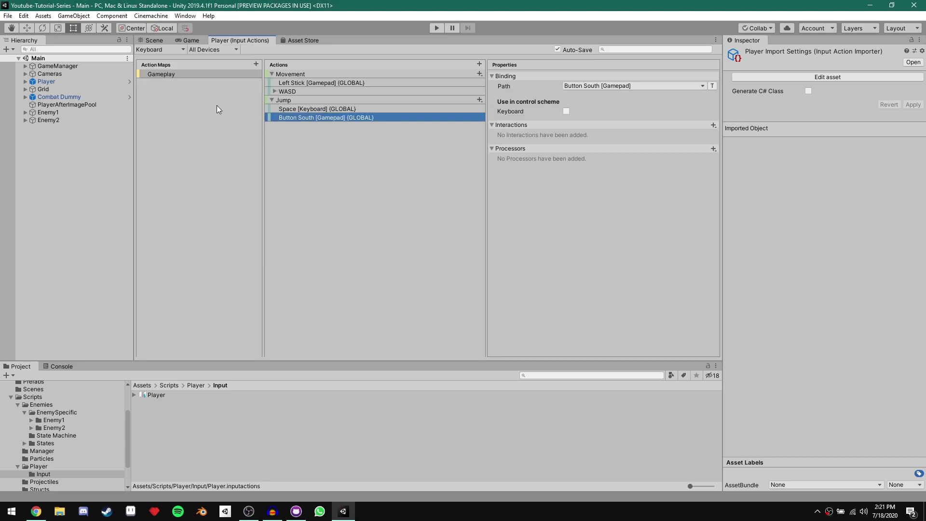
- Create a Gamepad control scheme requiring a Gamepad device, and save it
{"action": "left_click", "coordinate": [185, 48]}
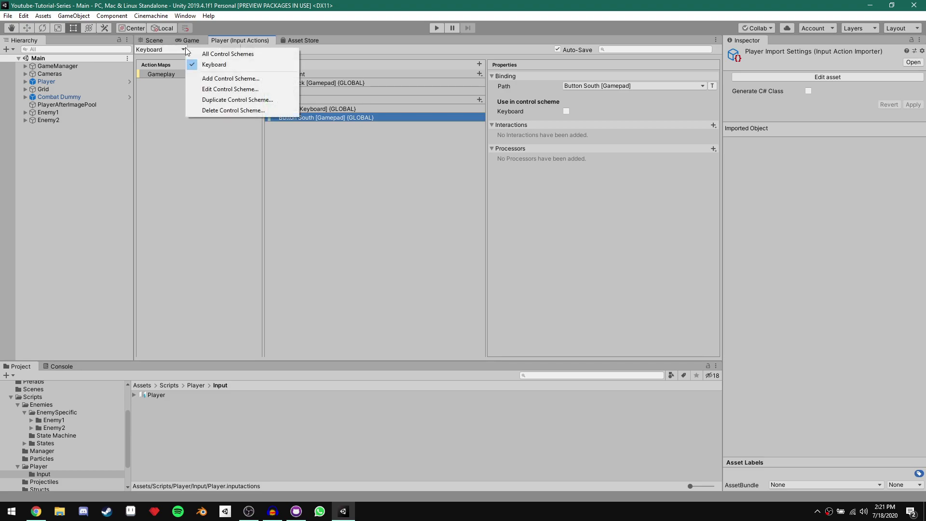
{"action": "left_click", "coordinate": [210, 79]}
{"action": "type", "text": "Gane"}
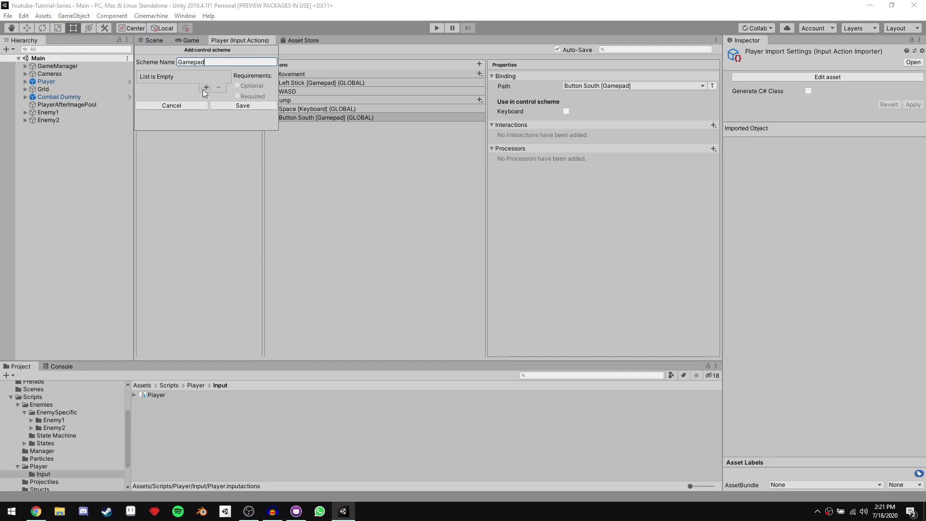
{"action": "left_click", "coordinate": [206, 88]}
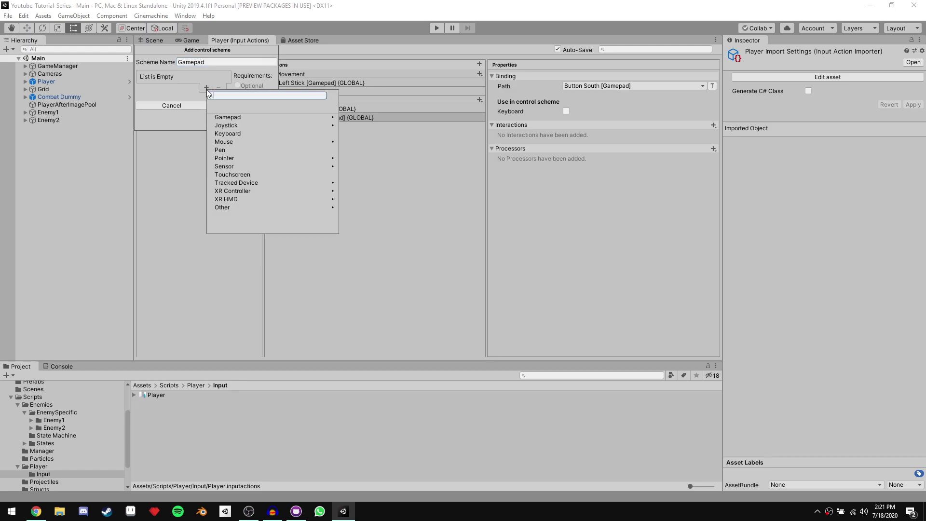
{"action": "left_click", "coordinate": [229, 117]}
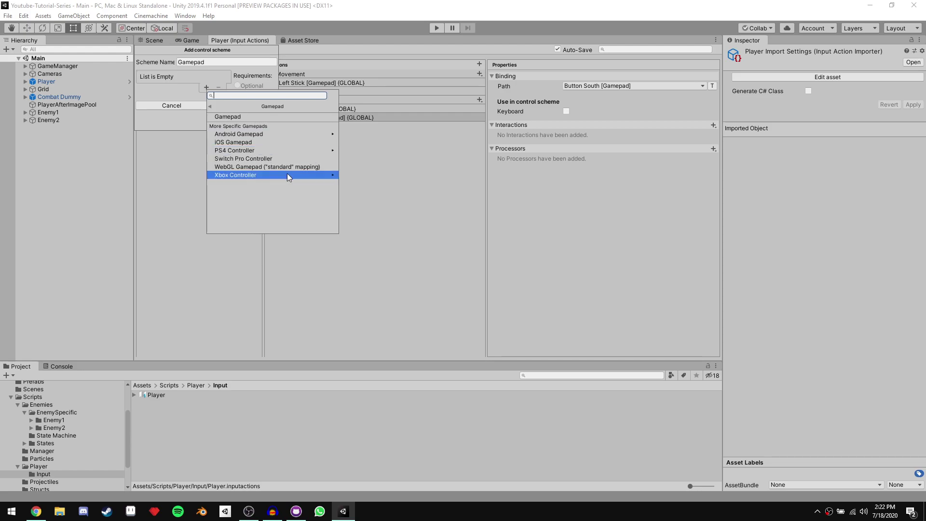
{"action": "left_click", "coordinate": [229, 117]}
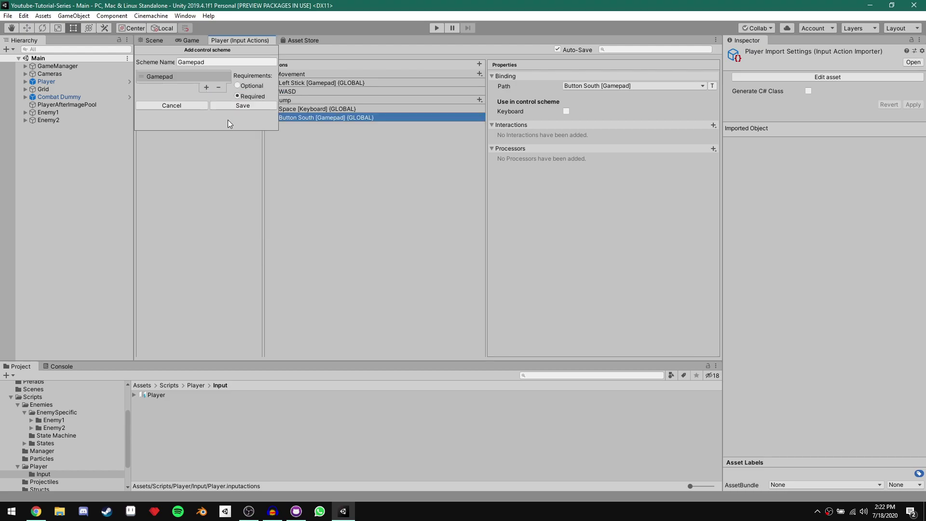
{"action": "left_click", "coordinate": [222, 106]}
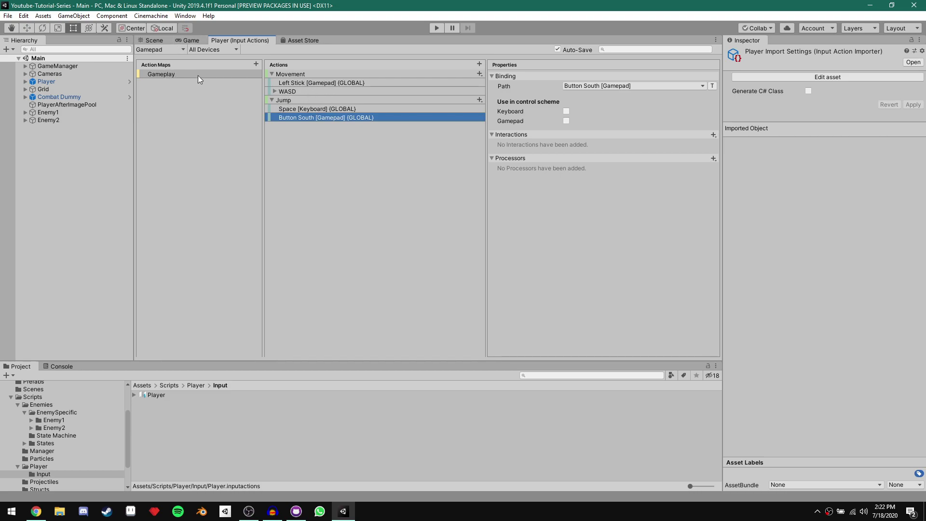
- Put the Left Stick binding in the Gamepad scheme and the W, S, A, D parts in Keyboard
{"action": "left_click", "coordinate": [285, 84]}
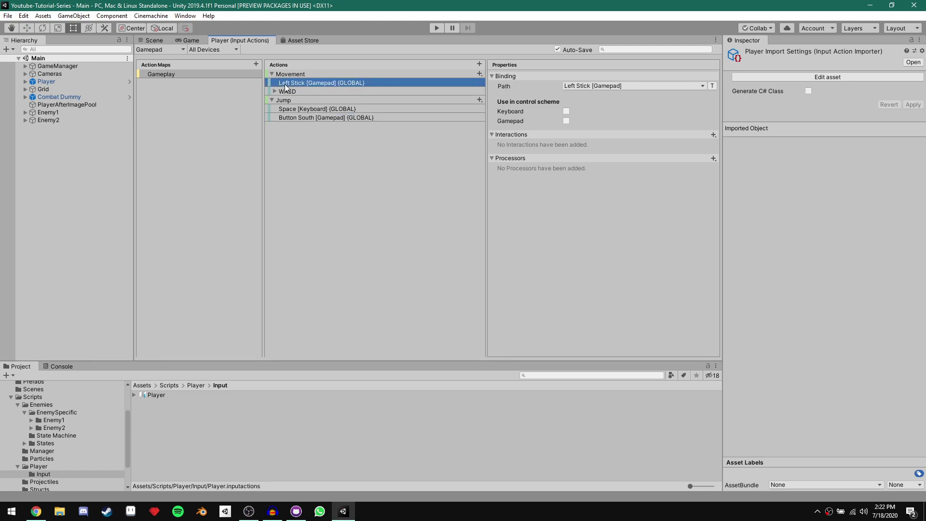
{"action": "left_click", "coordinate": [569, 122]}
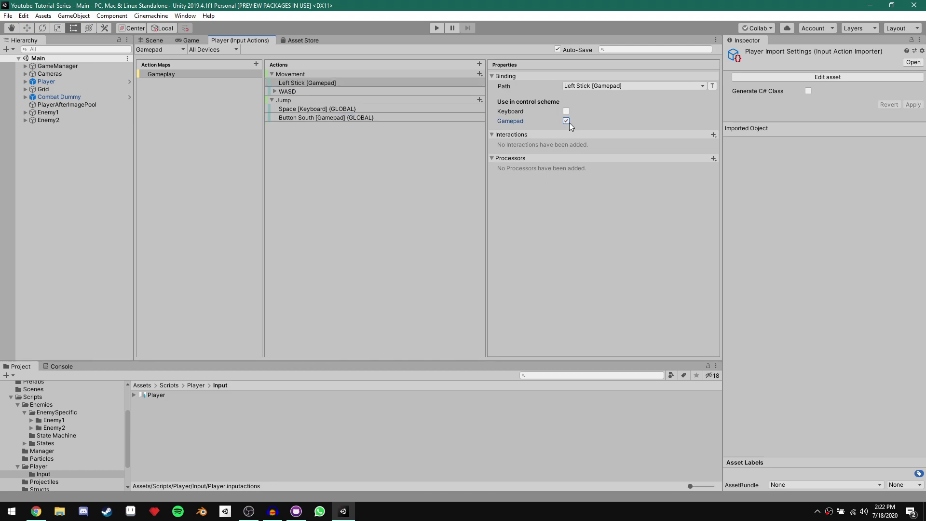
{"action": "left_click", "coordinate": [274, 91]}
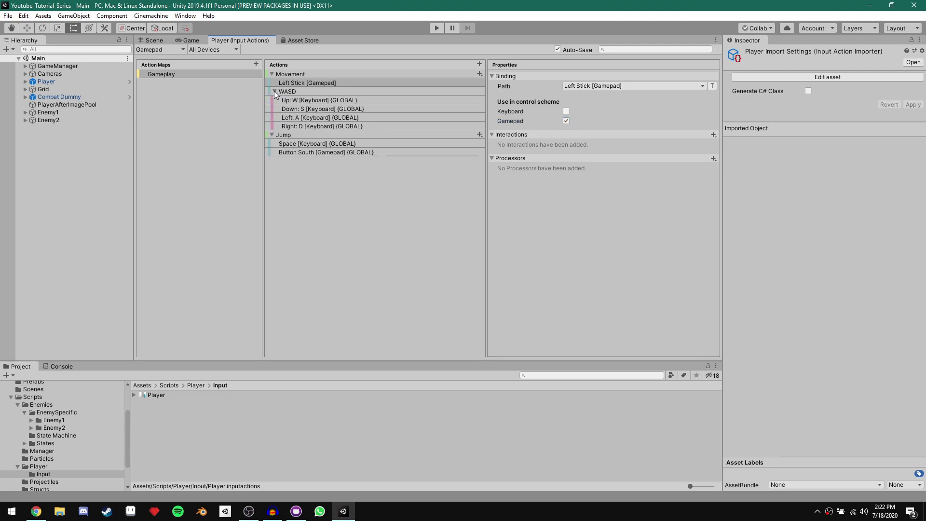
{"action": "left_click", "coordinate": [301, 101]}
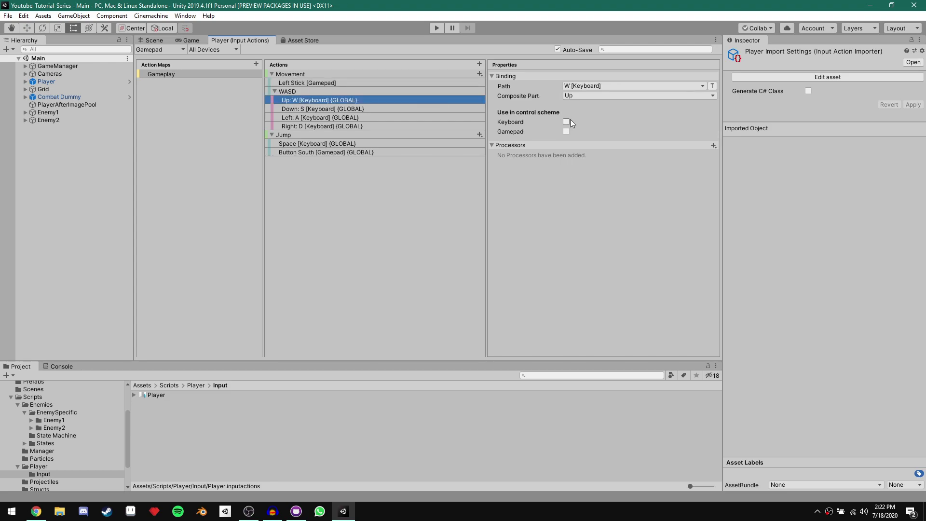
{"action": "key", "text": "Delete"}
{"action": "left_click", "coordinate": [348, 97]}
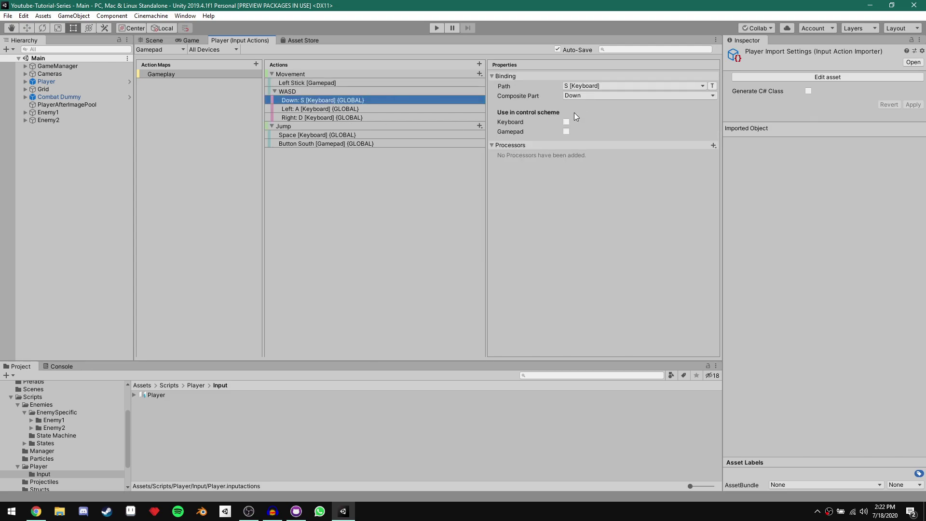
{"action": "key", "text": "Delete"}
{"action": "left_click", "coordinate": [343, 100]}
{"action": "key", "text": "Delete"}
{"action": "left_click", "coordinate": [326, 100]}
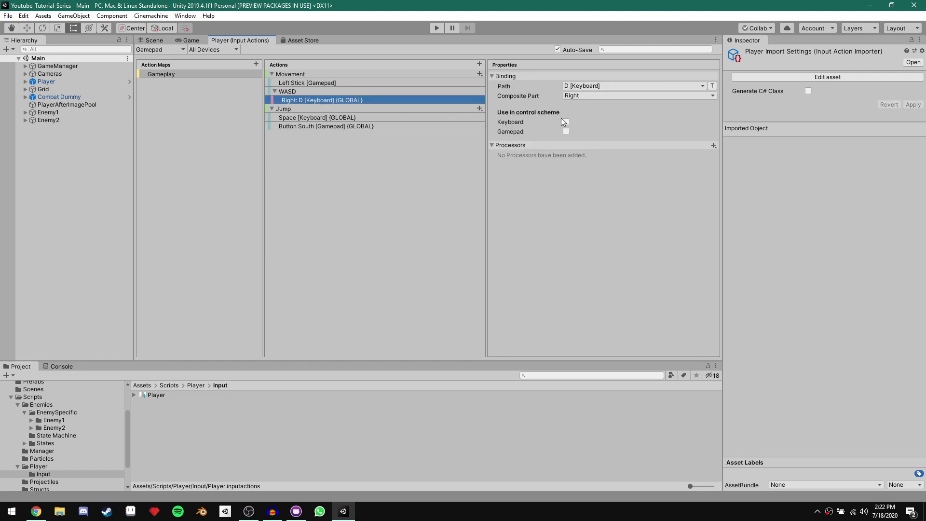
{"action": "key", "text": "Delete"}
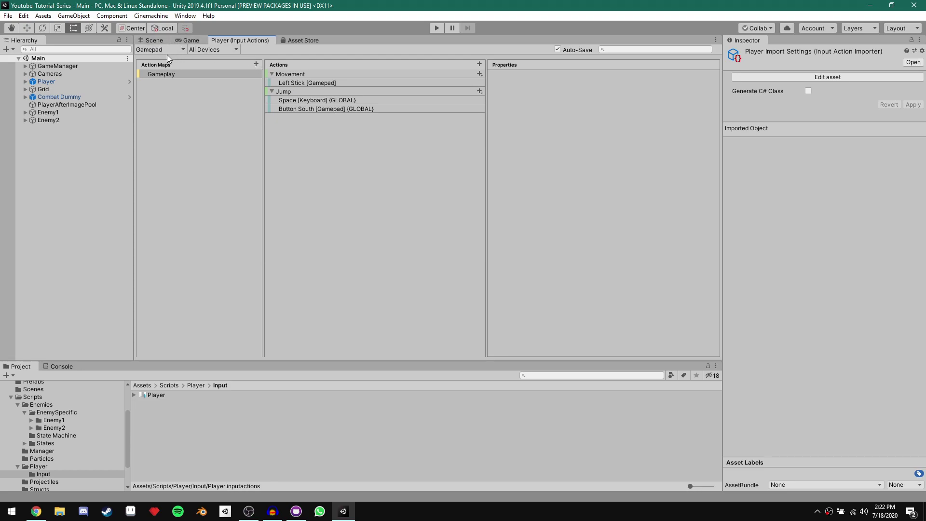
- Assign Space to Keyboard and Button South to Gamepad, then check both scheme filters
{"action": "left_click", "coordinate": [290, 101]}
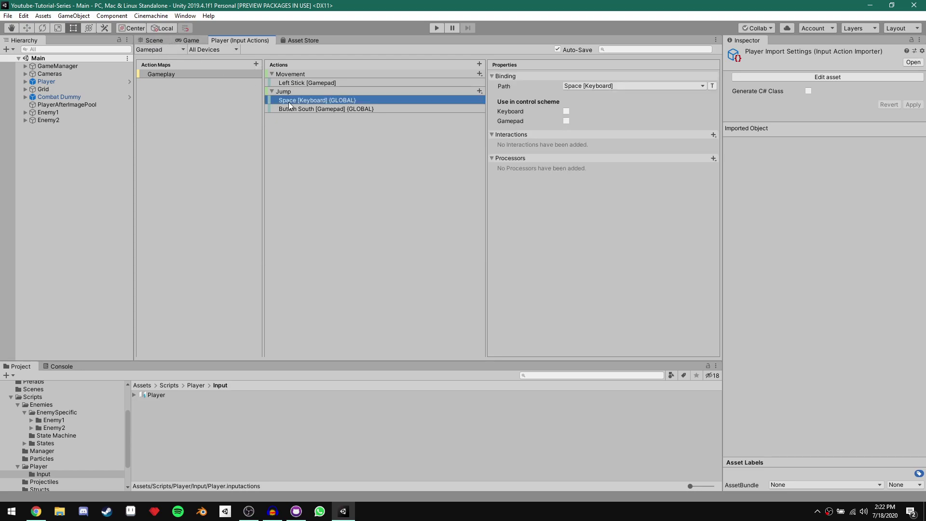
{"action": "left_click", "coordinate": [566, 112]}
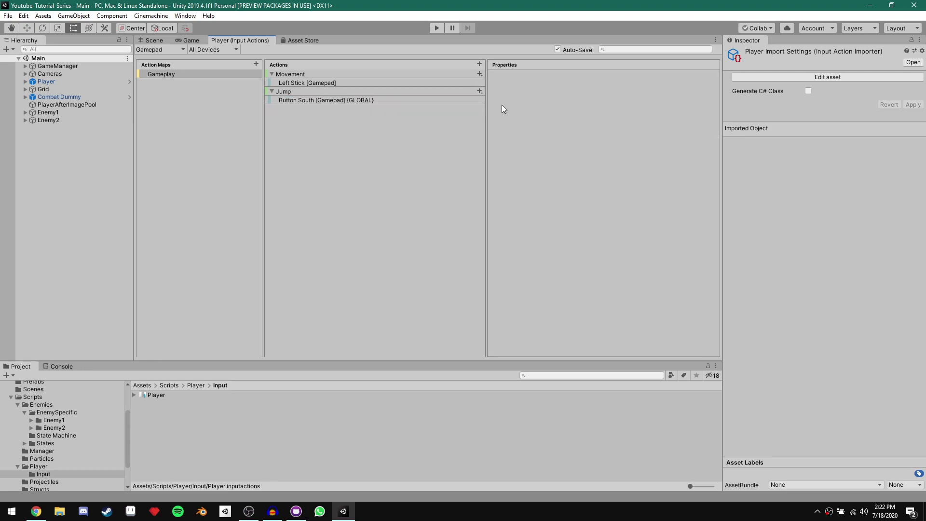
{"action": "left_click", "coordinate": [313, 99]}
{"action": "left_click", "coordinate": [566, 121]}
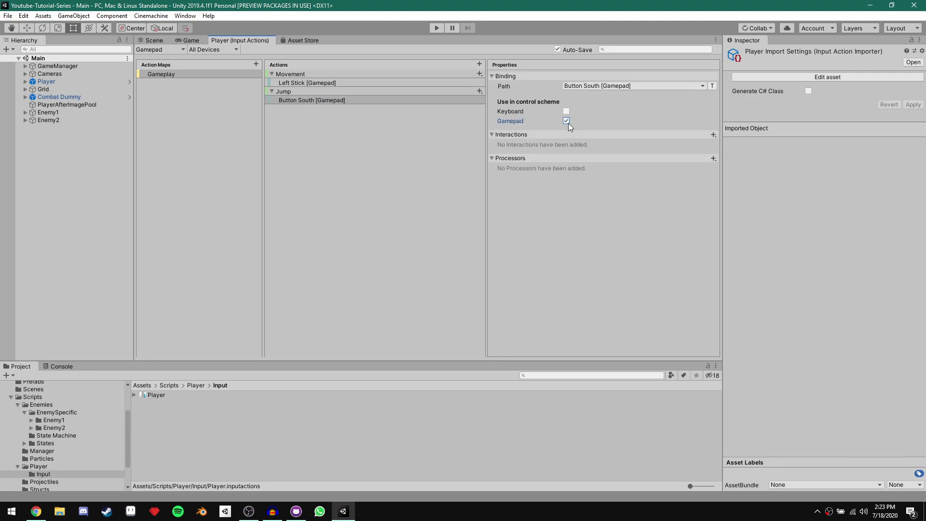
{"action": "left_click", "coordinate": [158, 48]}
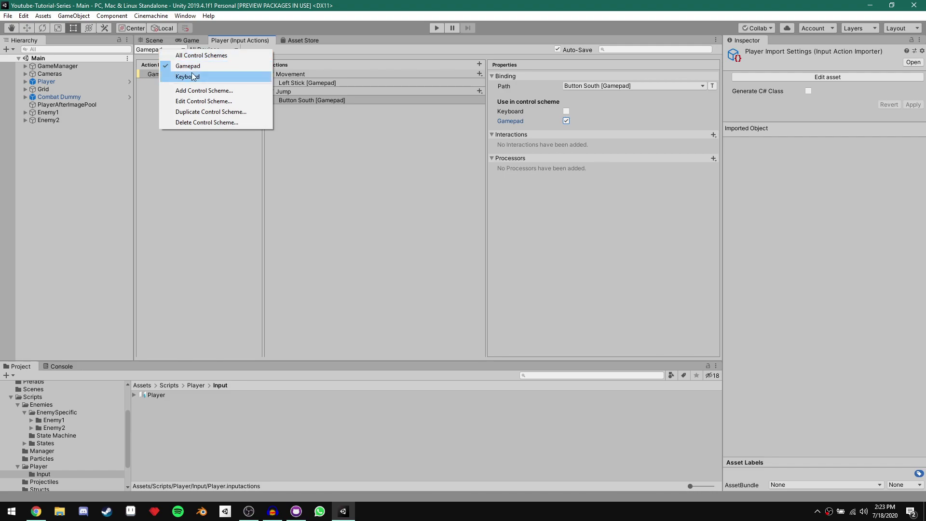
{"action": "left_click", "coordinate": [188, 76]}
{"action": "left_click", "coordinate": [160, 49]}
{"action": "left_click", "coordinate": [188, 63]}
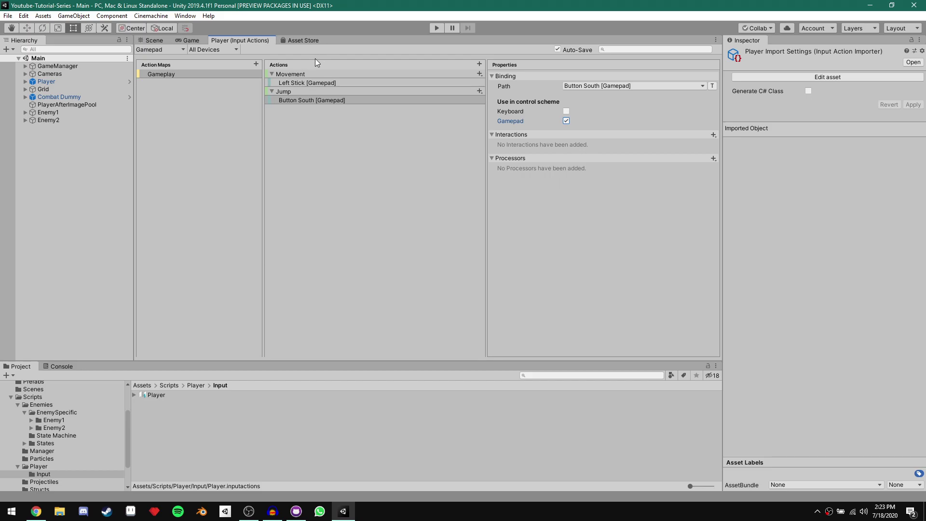
- Switch back to the Scene view, zoom in on the player area, and expand the Player's children
{"action": "left_click", "coordinate": [155, 41]}
{"action": "scroll", "coordinate": [360, 218], "scroll_direction": "up", "scroll_amount": 4}
{"action": "scroll", "coordinate": [337, 152], "scroll_direction": "up", "scroll_amount": 4}
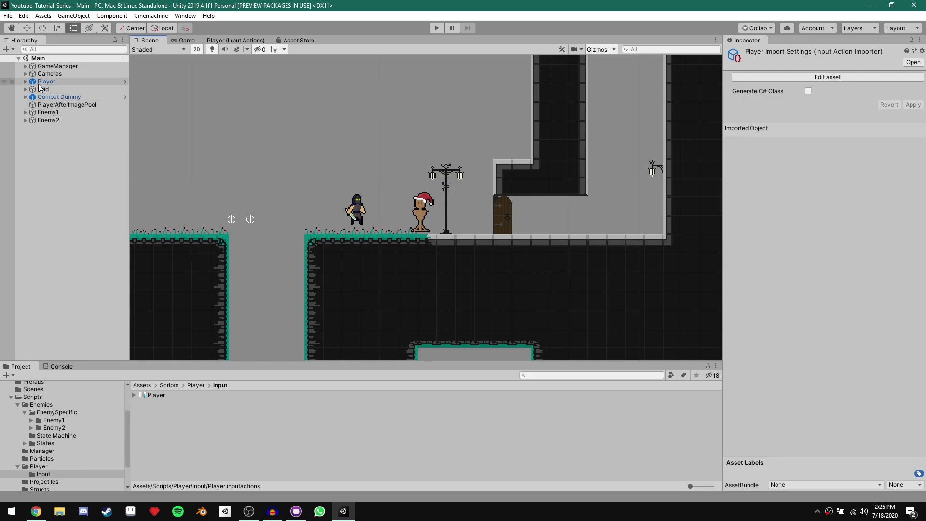
{"action": "left_click", "coordinate": [26, 82]}
- Collapse the old Player's children and deactivate that Player object
{"action": "left_click", "coordinate": [26, 82]}
{"action": "left_click", "coordinate": [40, 82]}
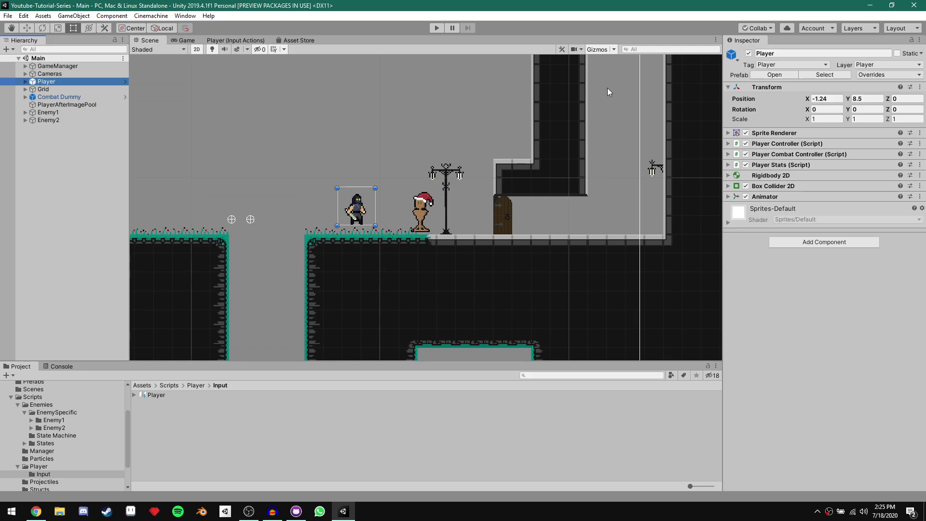
{"action": "left_click", "coordinate": [749, 53]}
- Create an empty GameObject named 'Player' and reset its Transform to the origin
{"action": "right_click", "coordinate": [63, 143]}
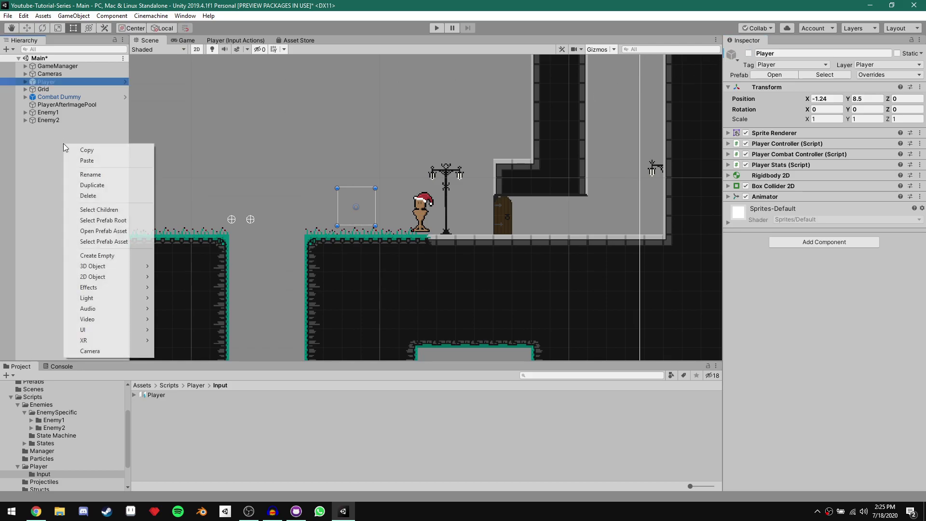
{"action": "left_click", "coordinate": [120, 254]}
{"action": "left_click", "coordinate": [814, 53]}
{"action": "key", "text": "ctrl+a"}
{"action": "key", "text": "BackSpace"}
{"action": "type", "text": "Player"}
{"action": "key", "text": "Return"}
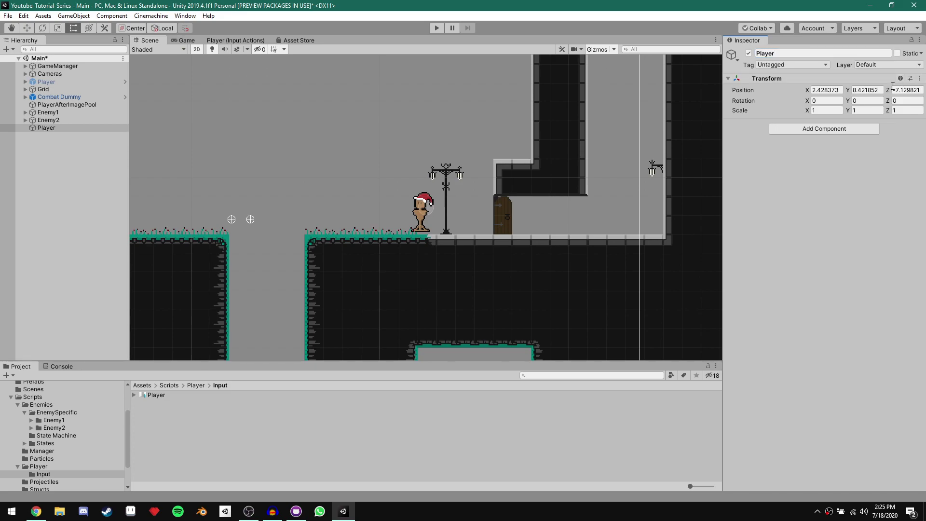
{"action": "left_click", "coordinate": [919, 78]}
{"action": "left_click", "coordinate": [887, 89]}
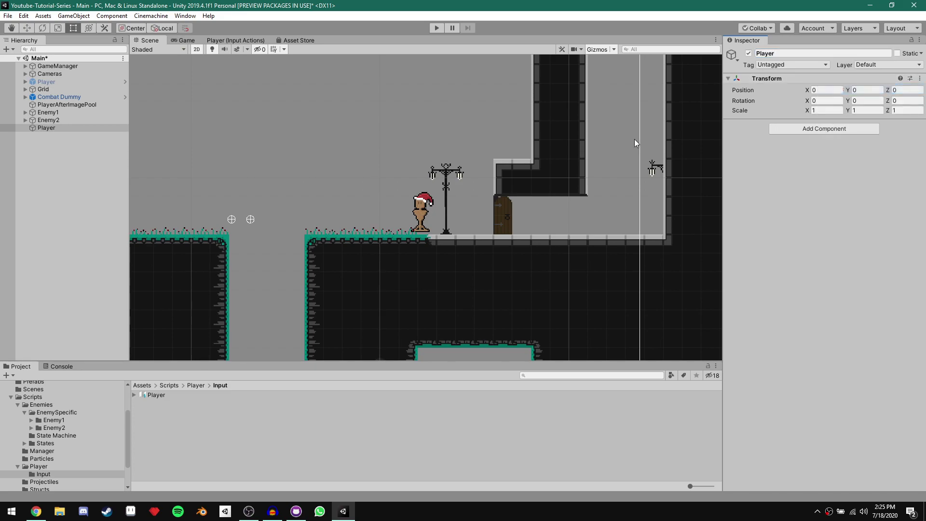